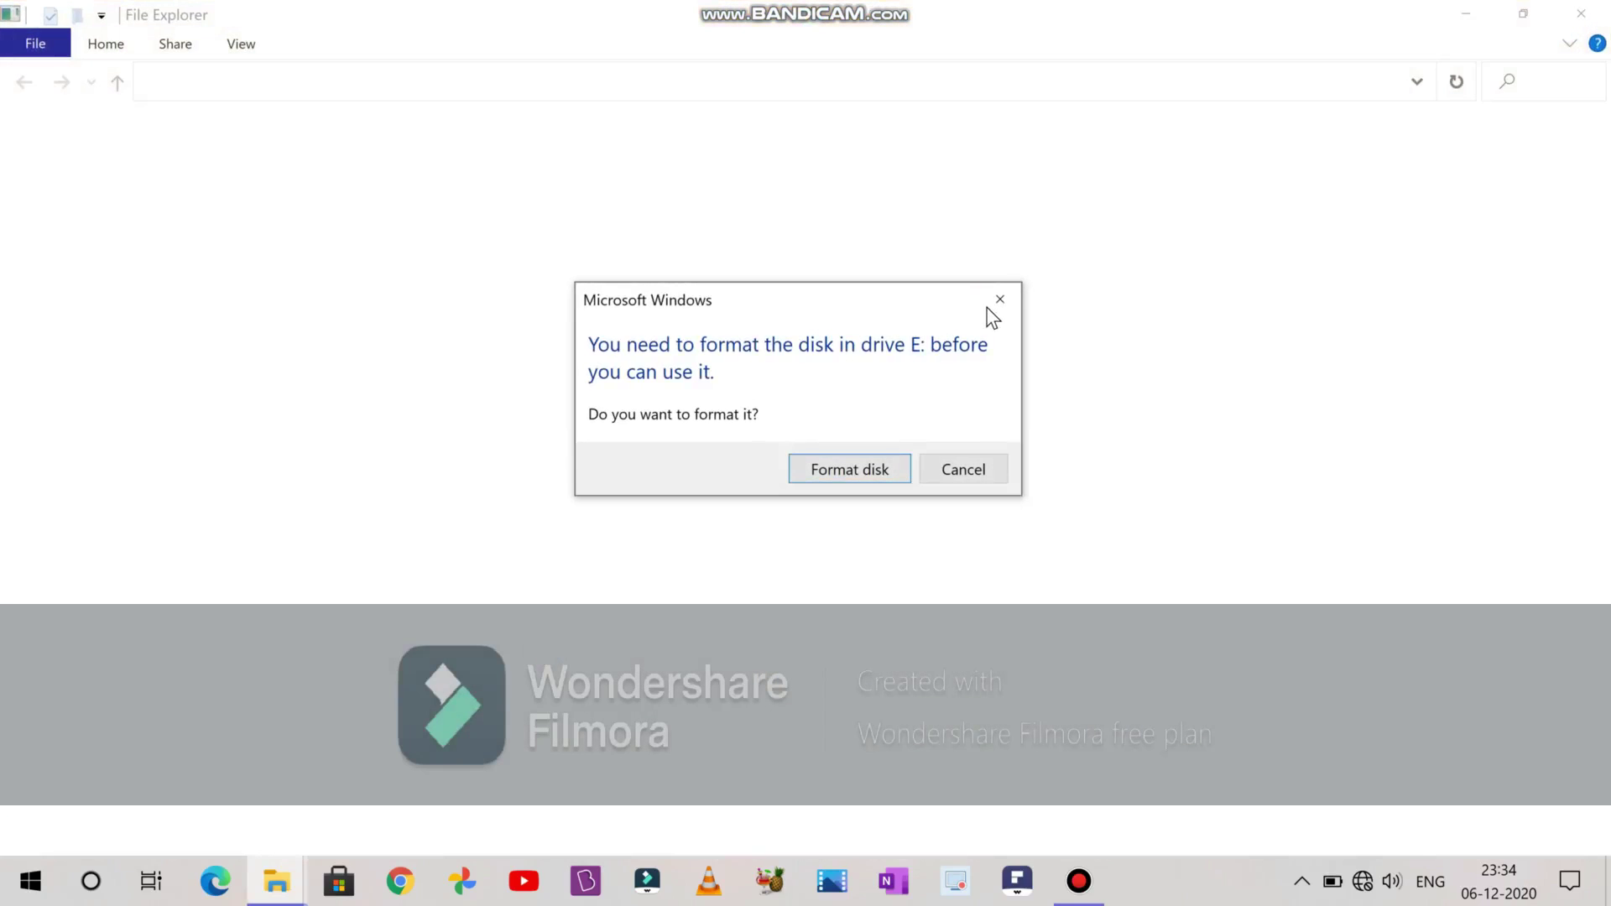
Dismiss both format prompts and the 'drive not accessible' error without formatting
{"action": "left_click", "coordinate": [986, 307]}
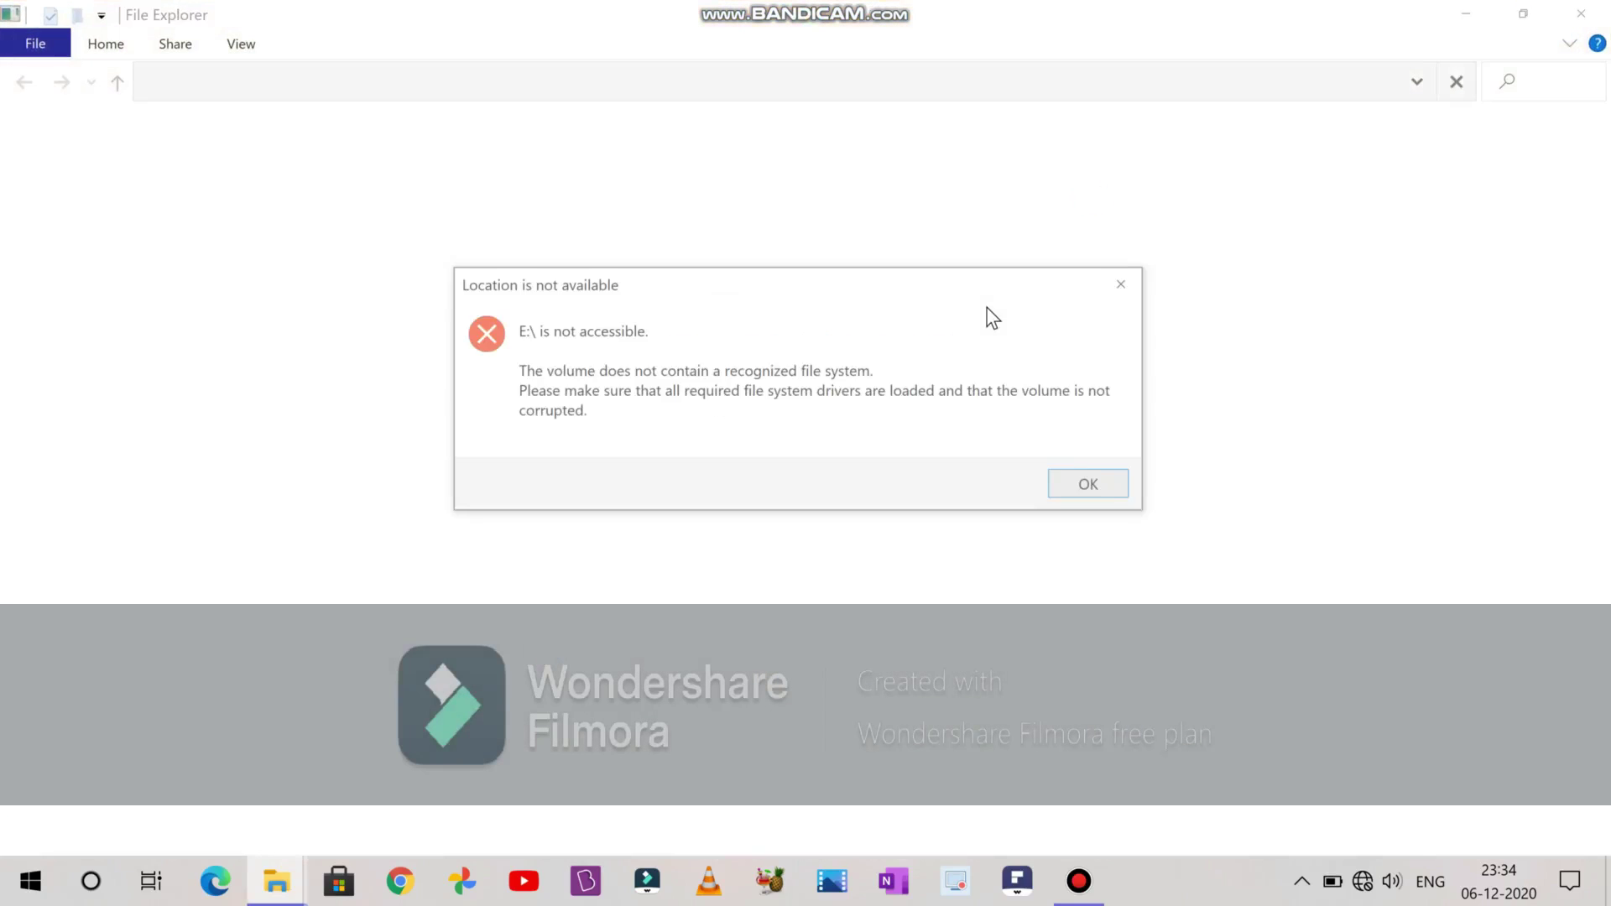
{"action": "left_click", "coordinate": [1072, 497]}
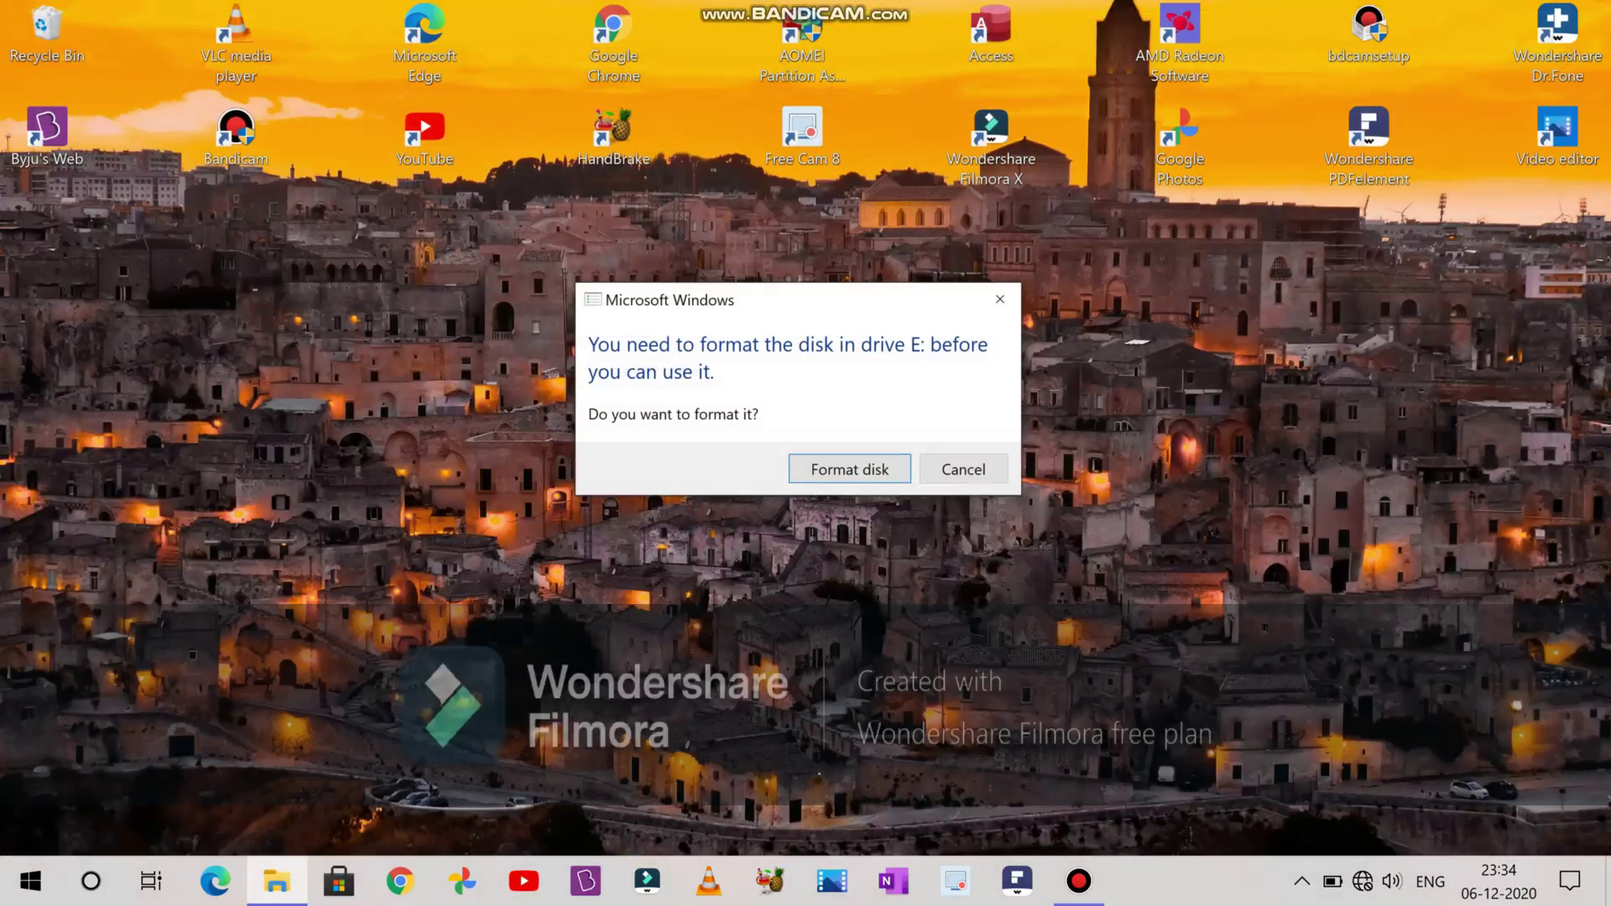
{"action": "left_click", "coordinate": [999, 300]}
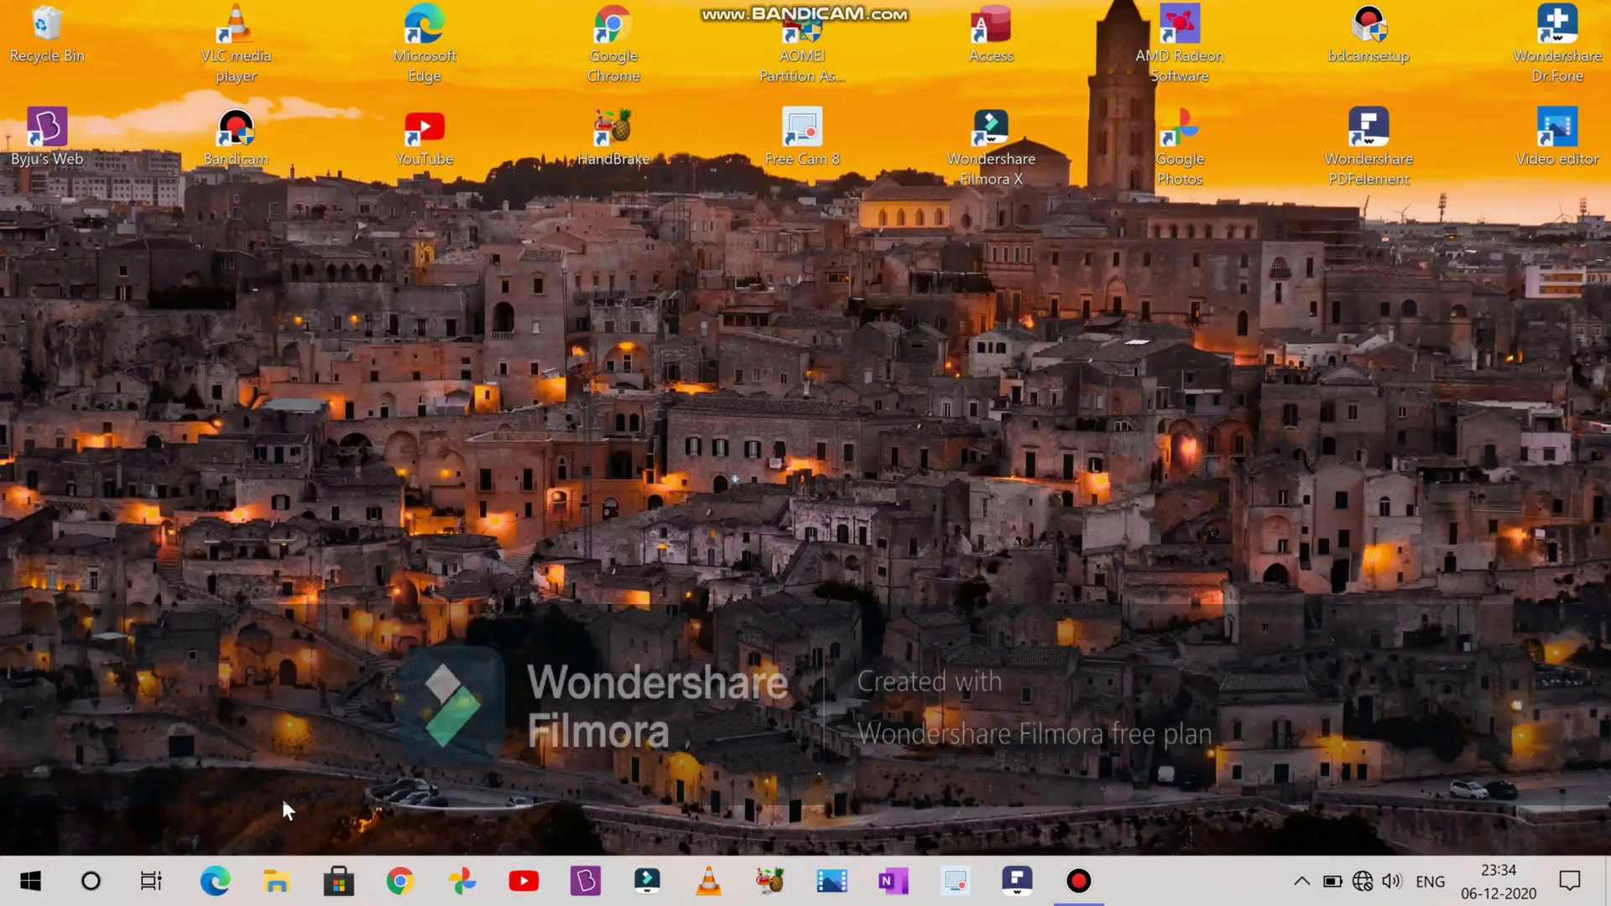
Check USB Drive (E:) properties in This PC, showing 0 bytes, then close File Explorer
{"action": "left_click", "coordinate": [278, 892]}
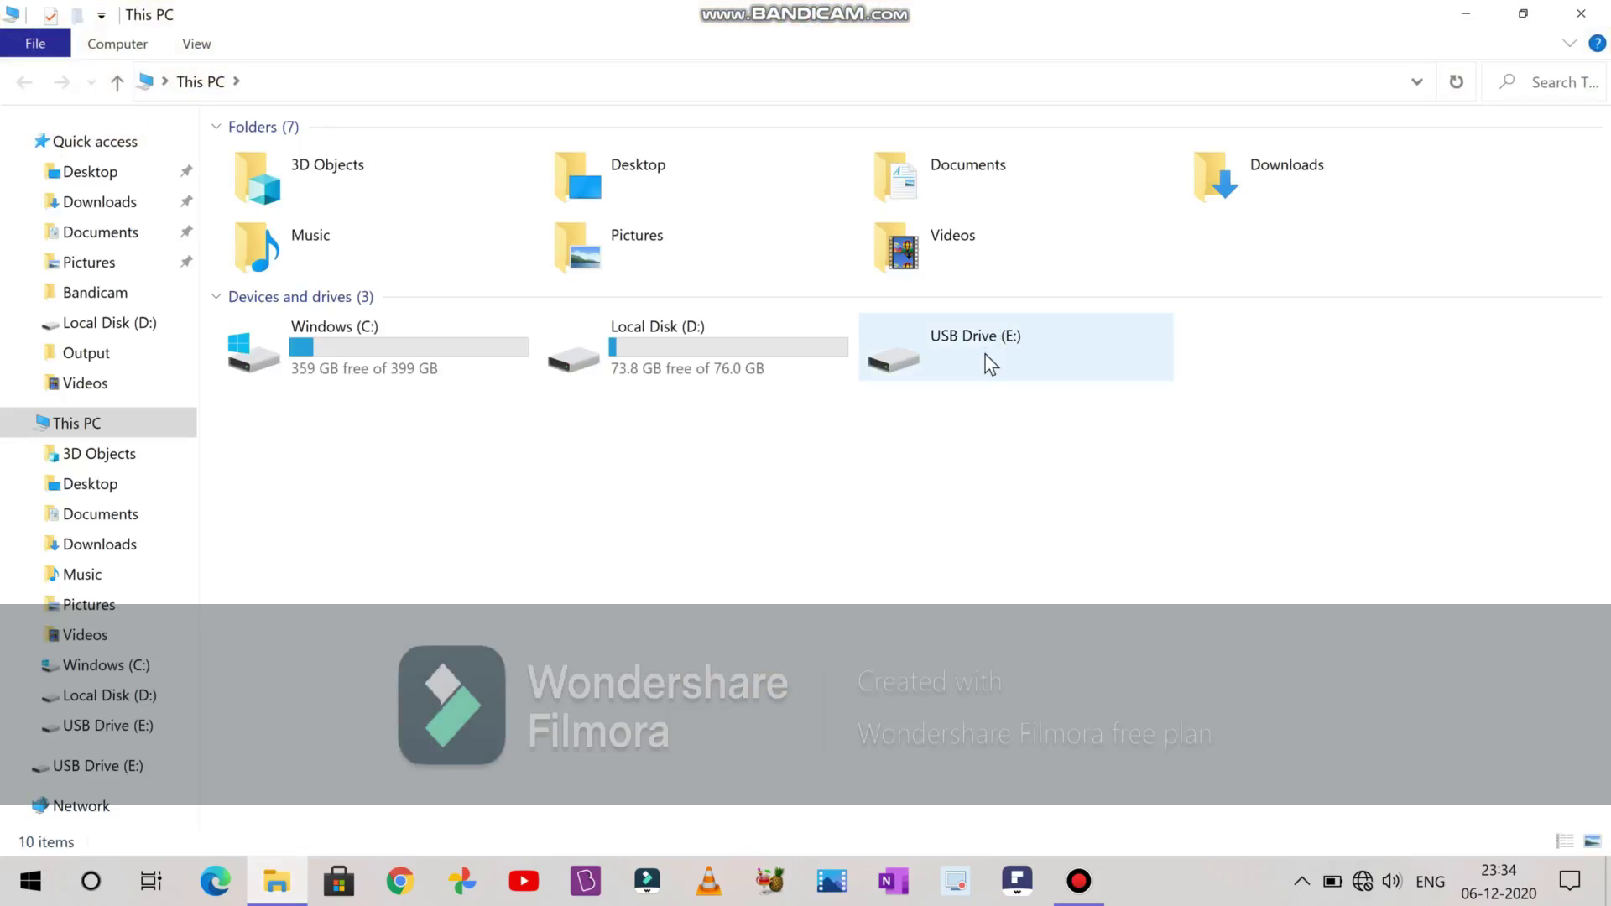
{"action": "right_click", "coordinate": [985, 357]}
{"action": "left_click", "coordinate": [1107, 837]}
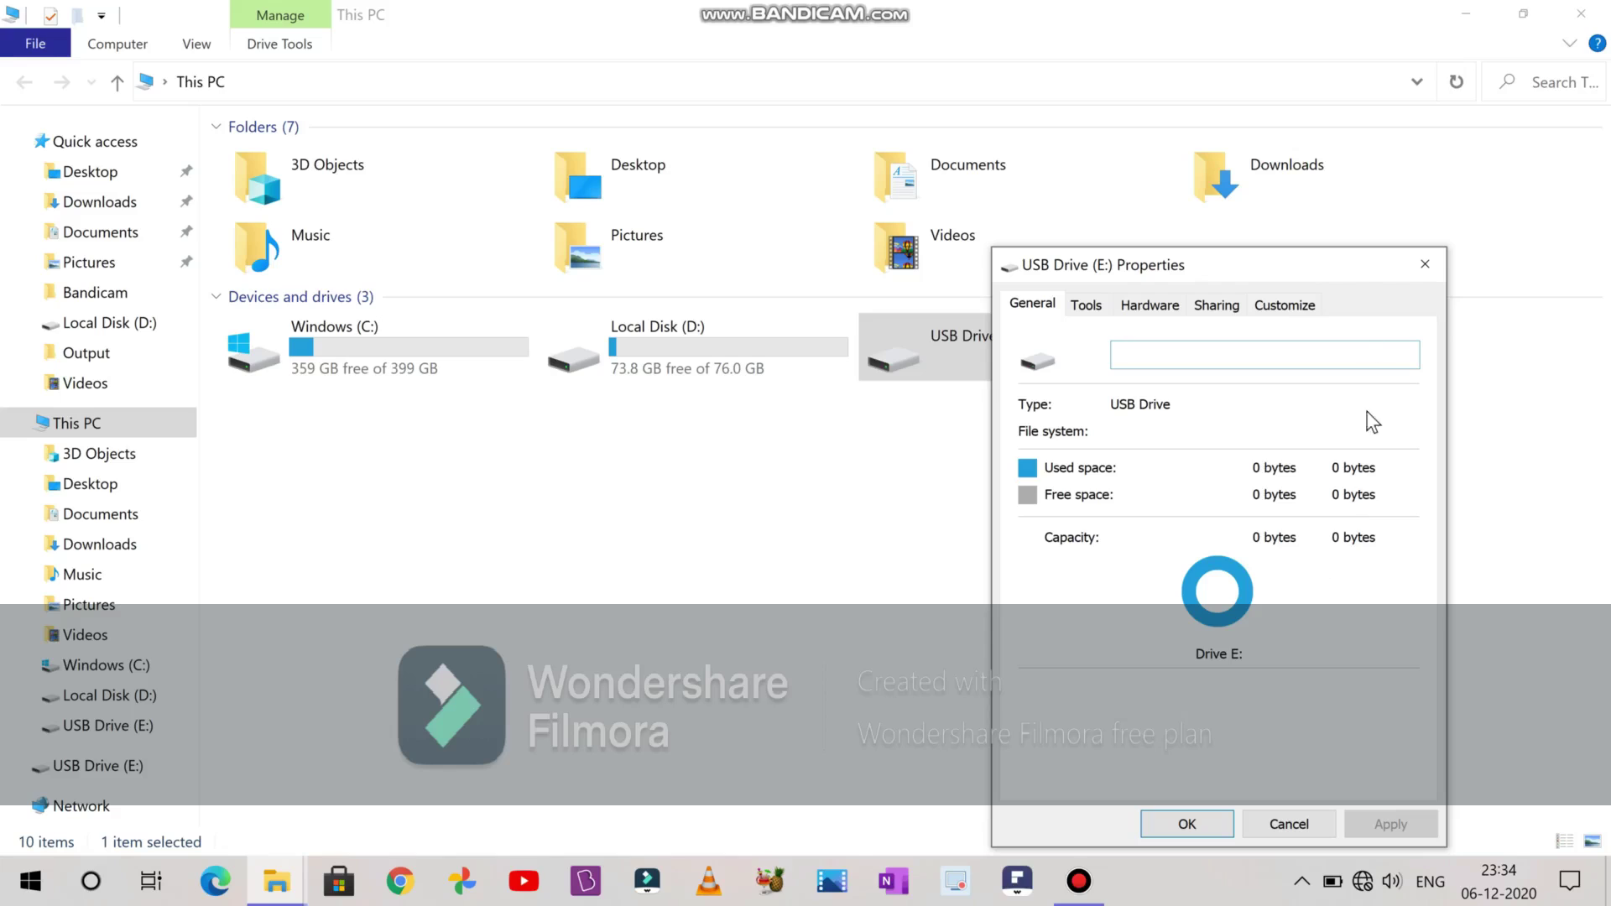
{"action": "left_click", "coordinate": [1424, 264]}
{"action": "left_click", "coordinate": [1582, 14]}
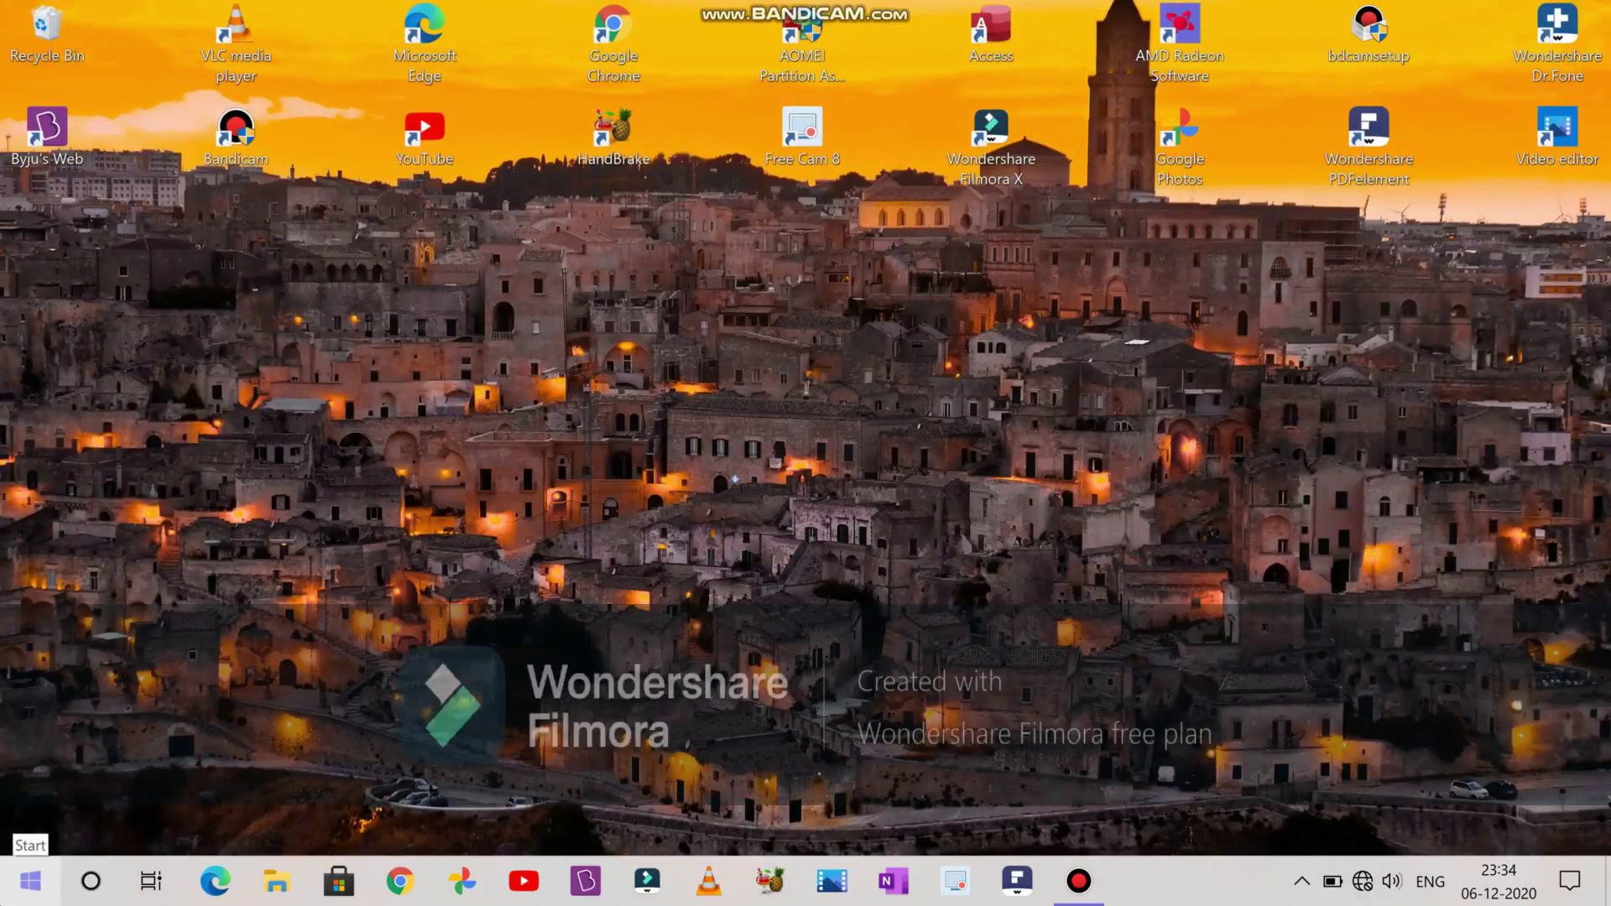
{"action": "right_click", "coordinate": [25, 884]}
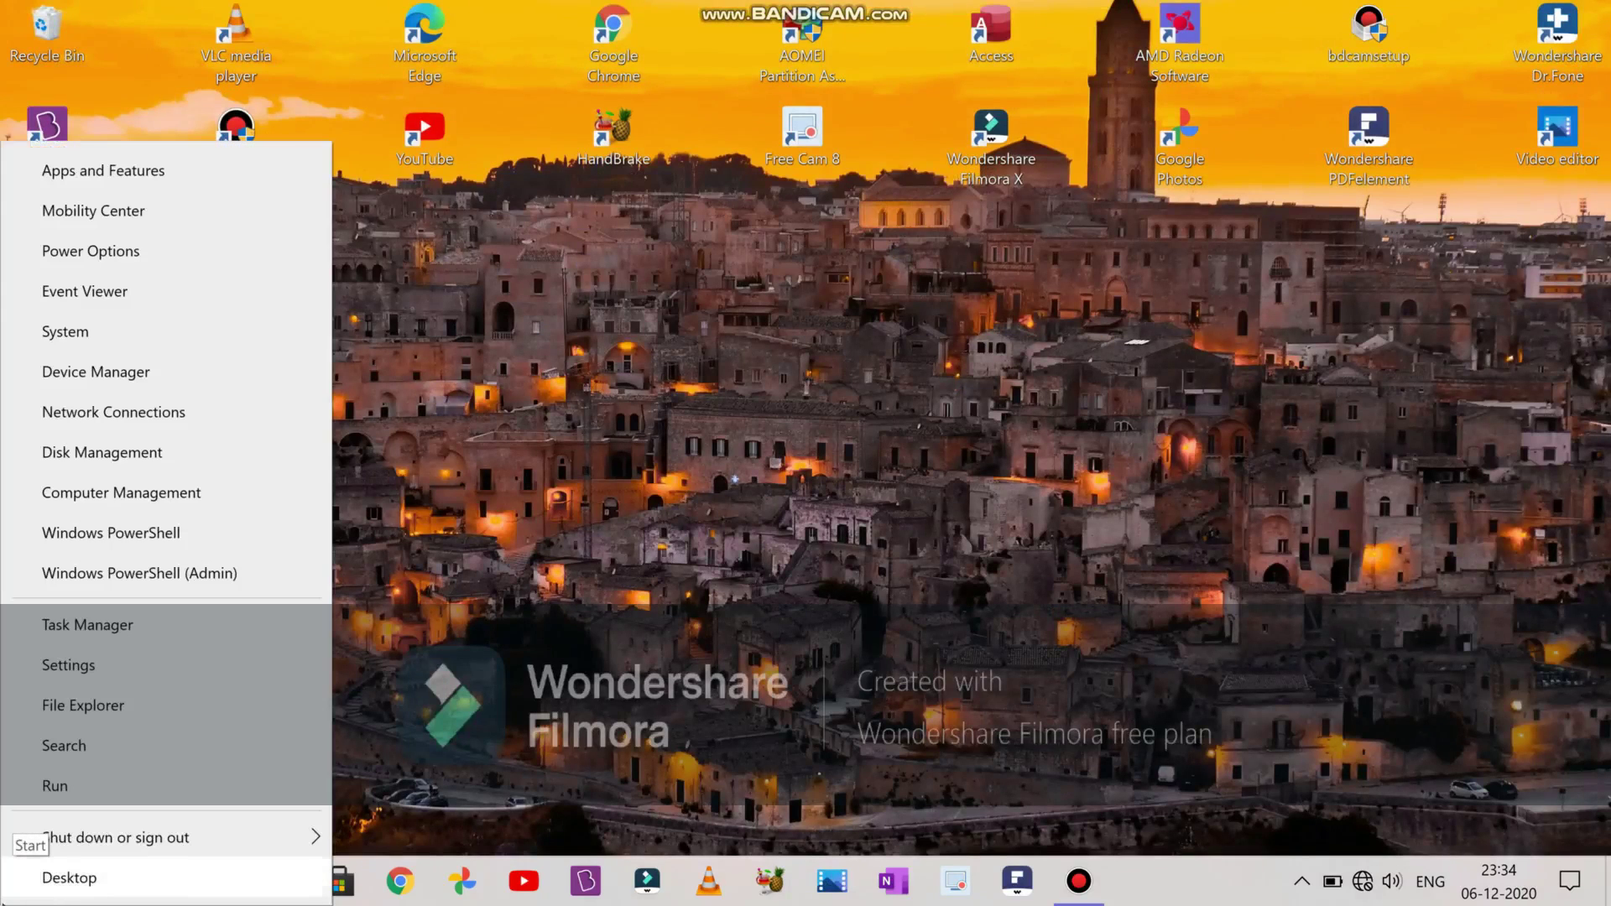
{"action": "left_click", "coordinate": [147, 461]}
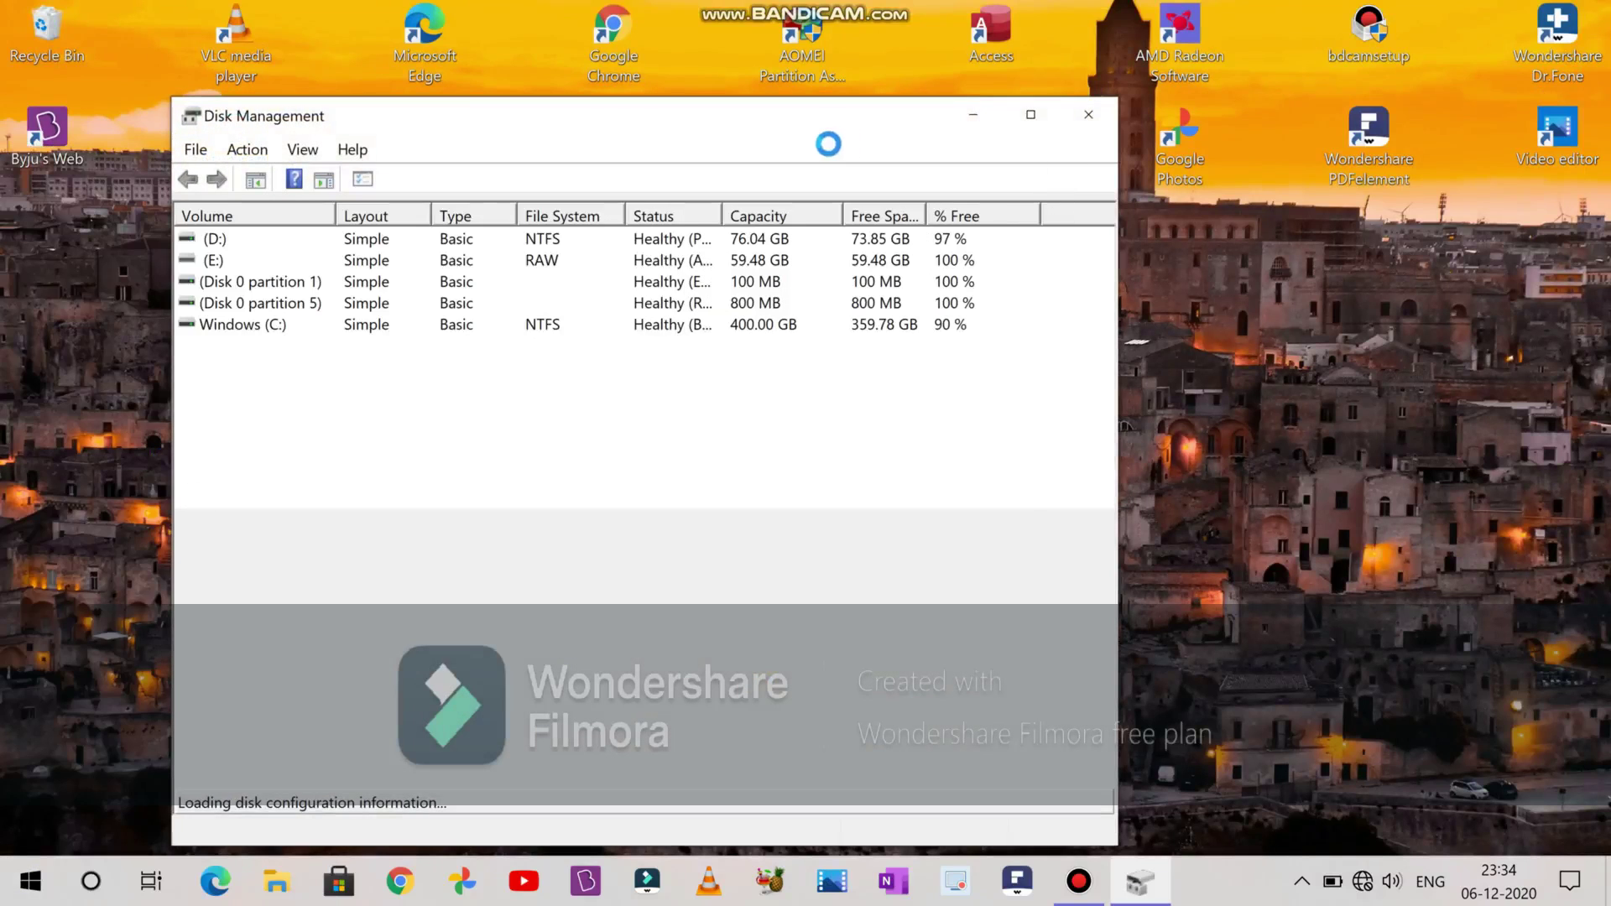
{"action": "left_click", "coordinate": [1027, 119]}
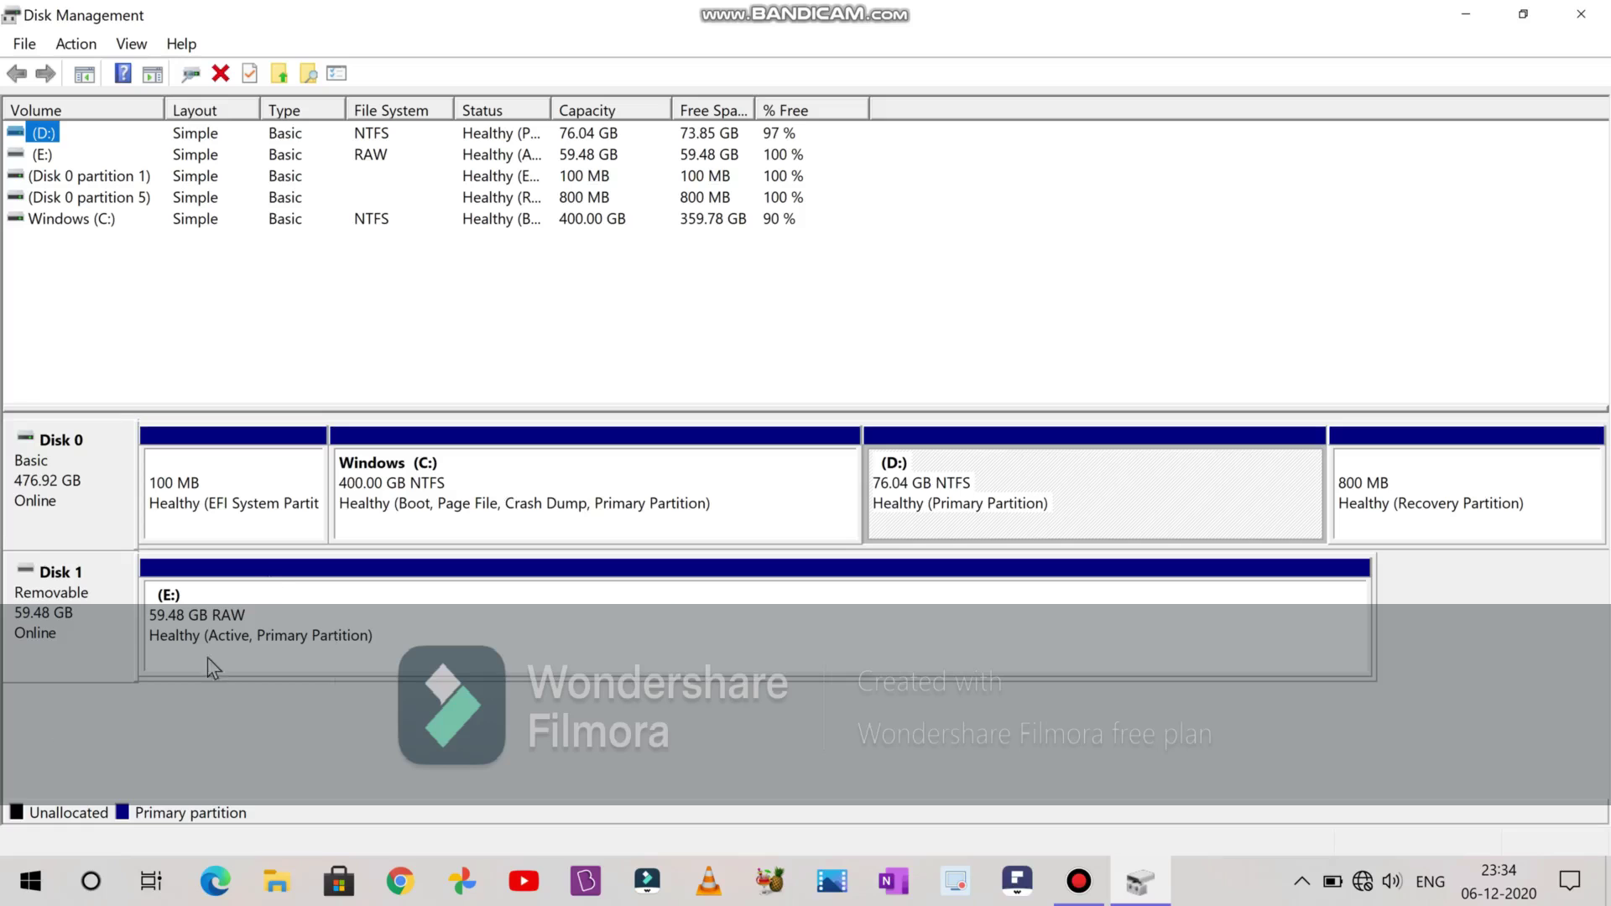
{"action": "left_click", "coordinate": [1581, 14]}
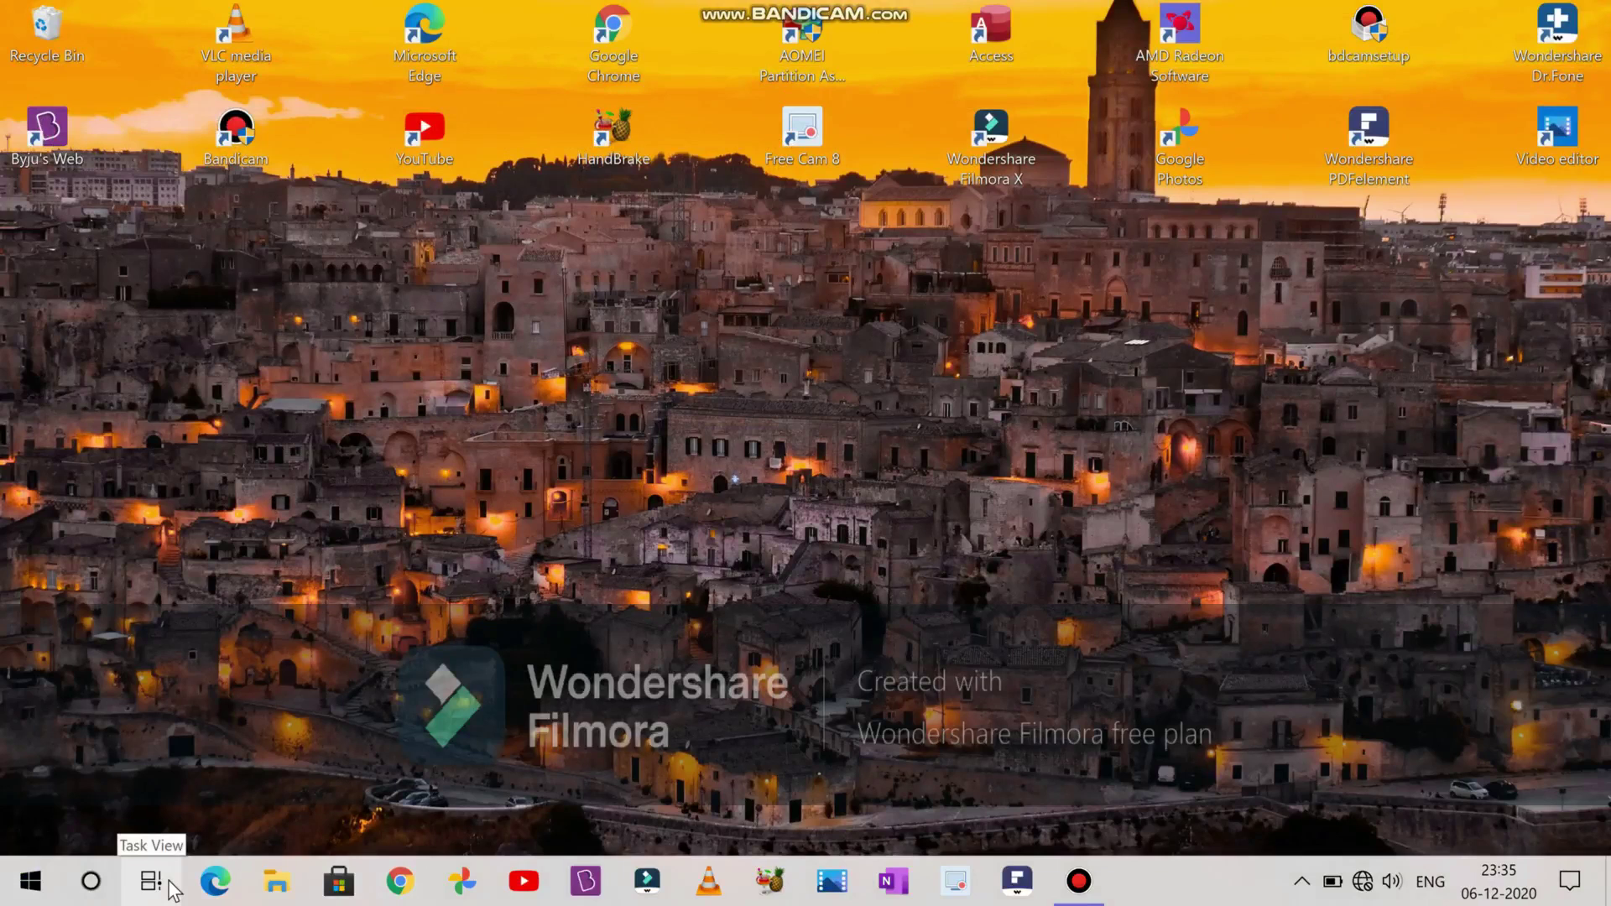
Launch Command Prompt as administrator from a Start menu search for 'cmd'
{"action": "key", "text": "super+r"}
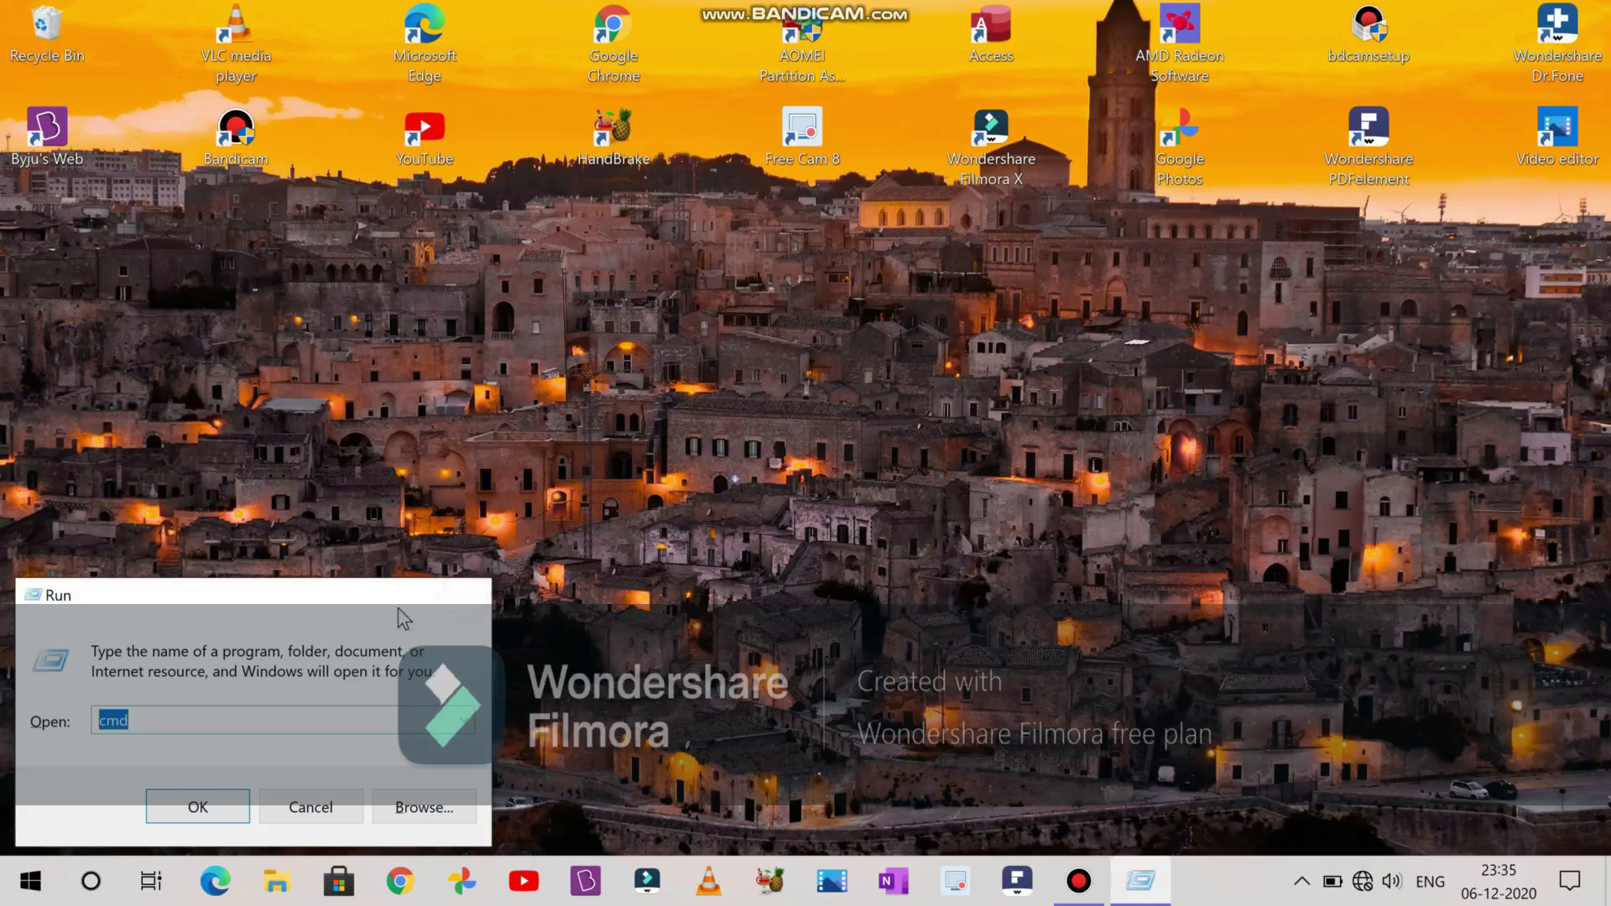
{"action": "left_click", "coordinate": [470, 594]}
{"action": "left_click", "coordinate": [30, 882]}
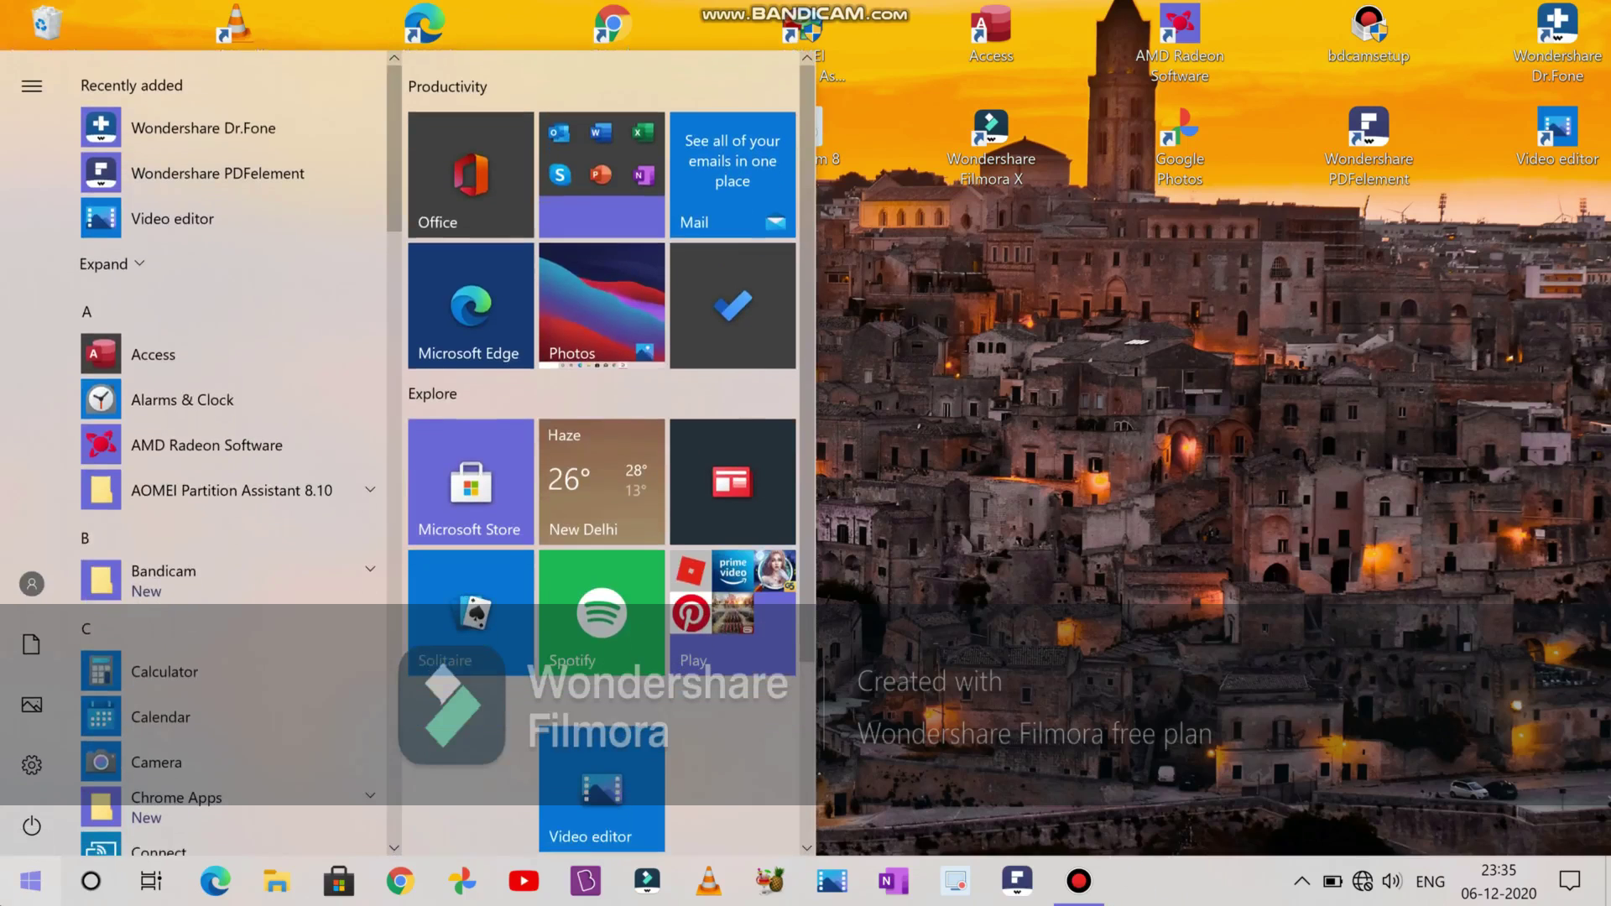
{"action": "type", "text": "cmd"}
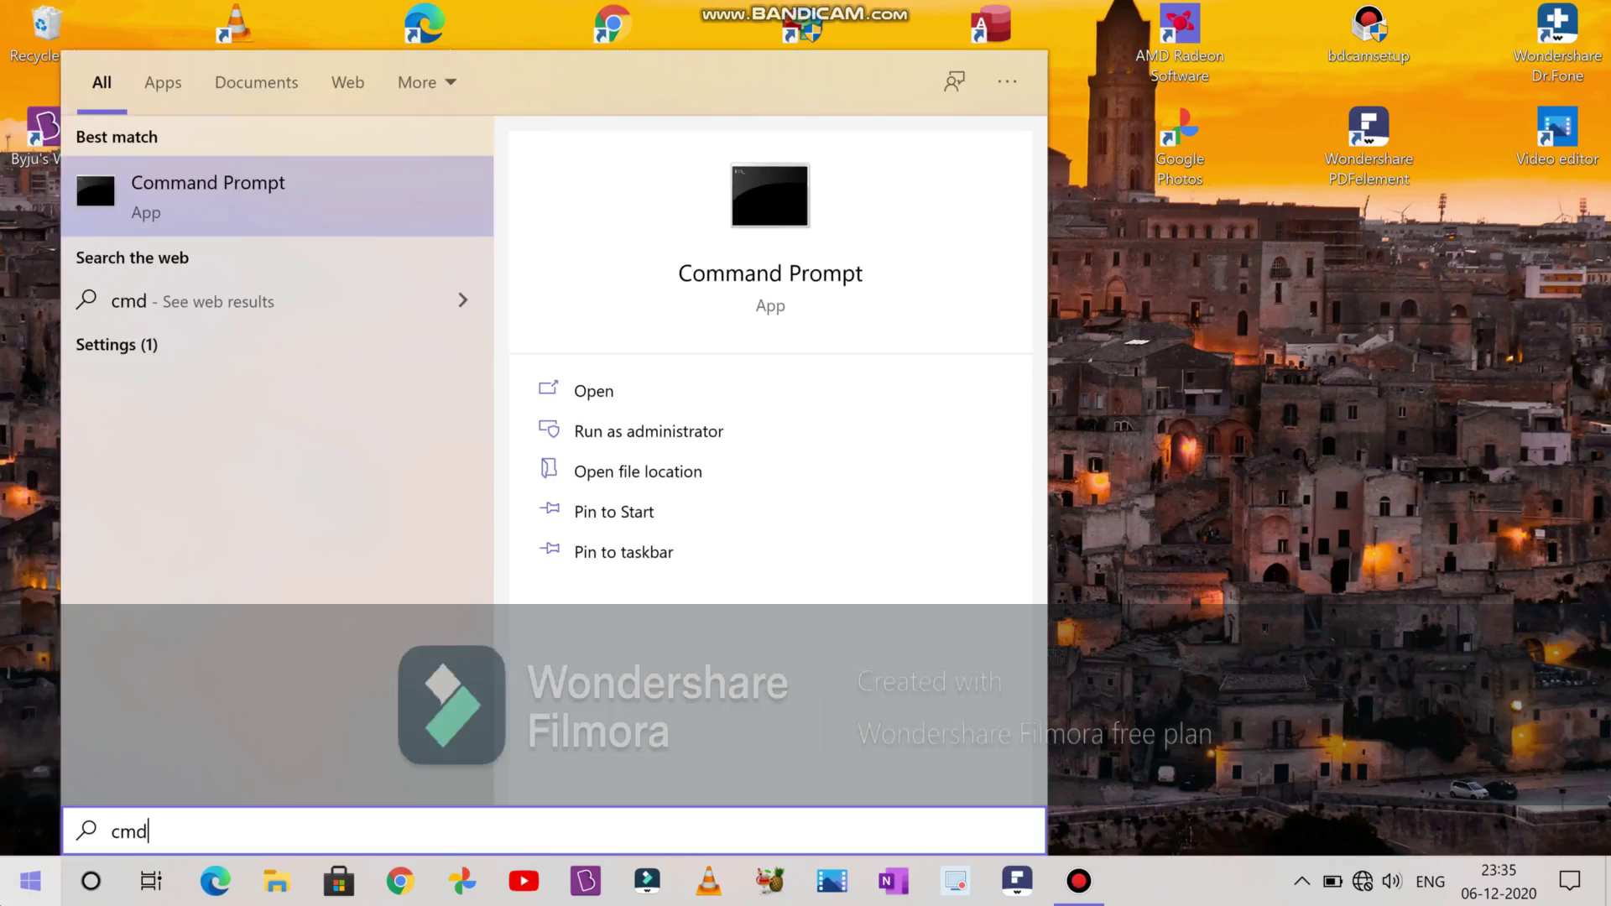
{"action": "left_click", "coordinate": [591, 440]}
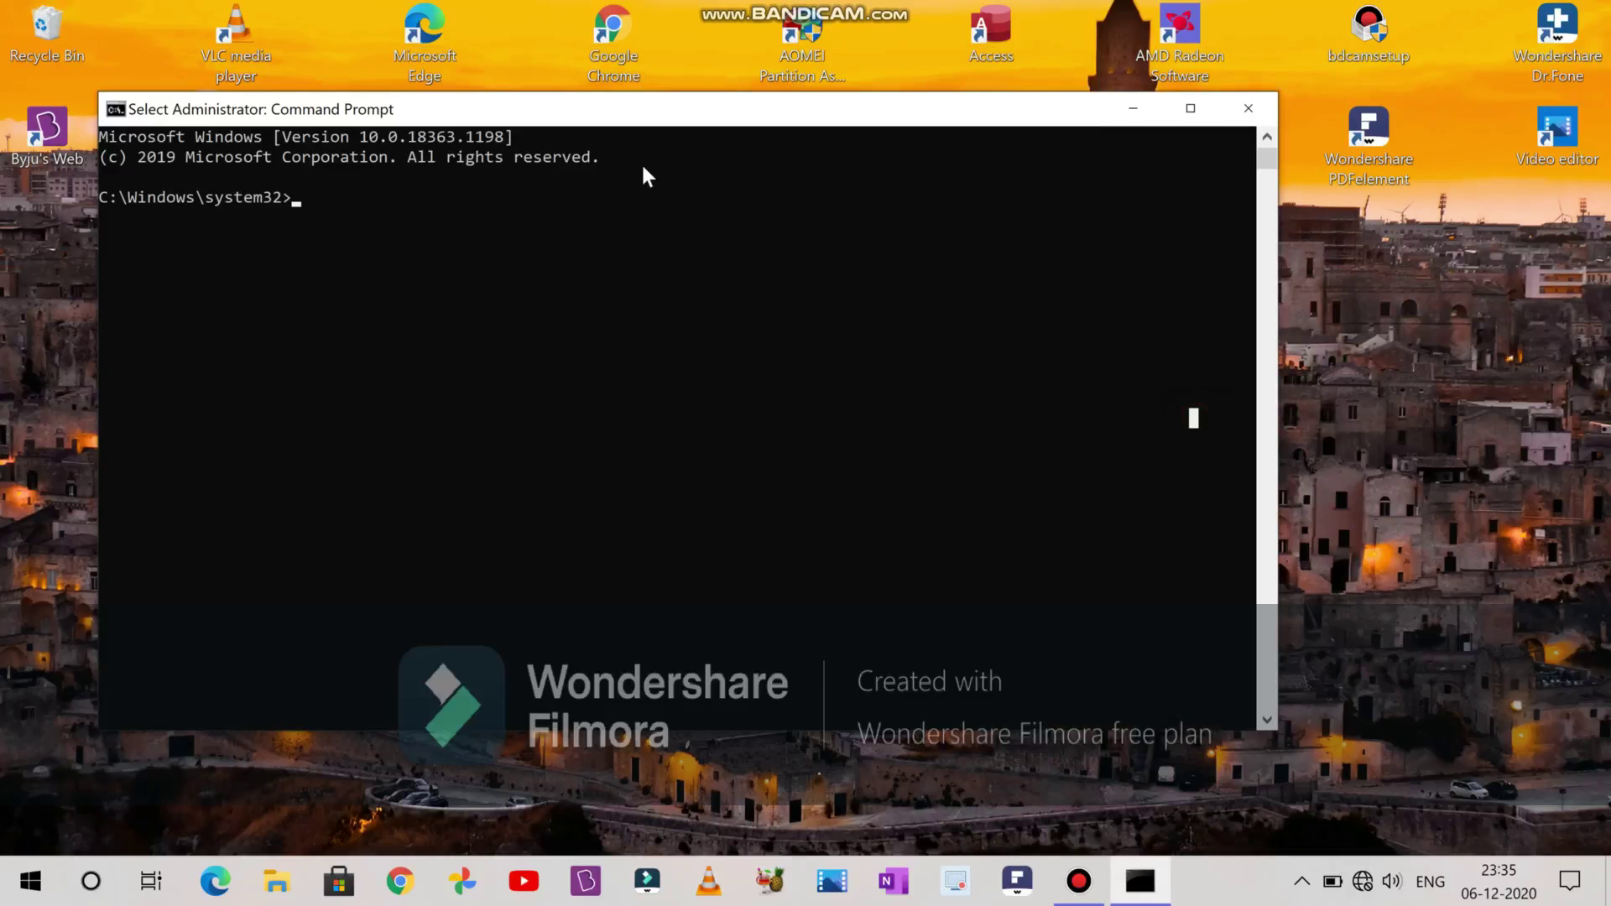
Maximize Command Prompt, start diskpart and list disks: Disk 0 476 GB, Disk 1 59 GB
{"action": "left_click", "coordinate": [1190, 110]}
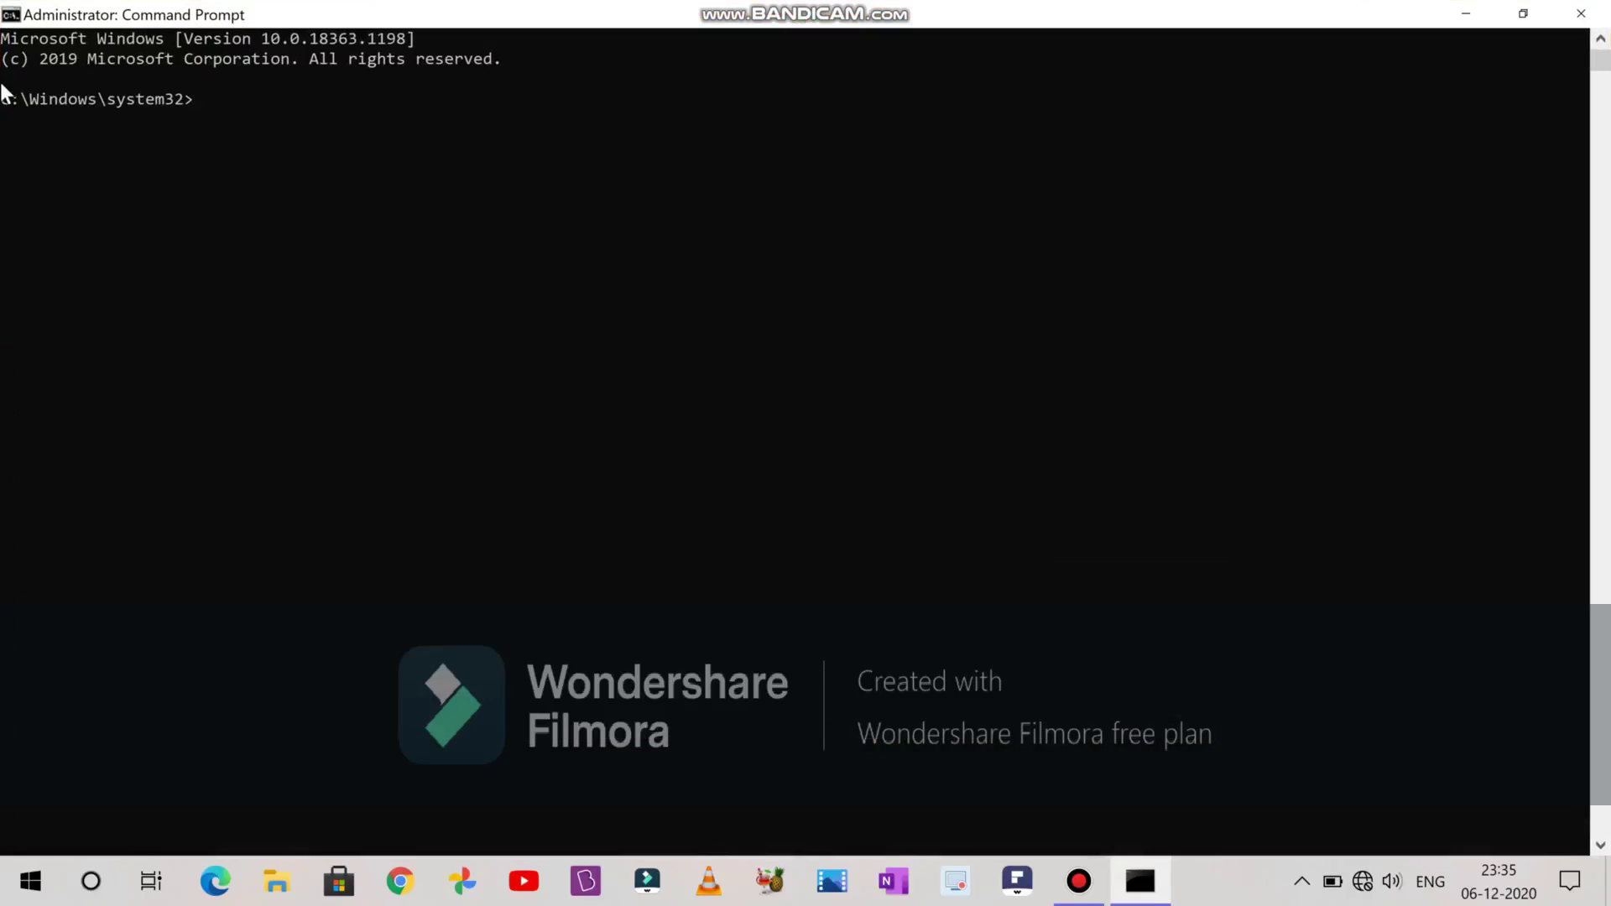
{"action": "left_click", "coordinate": [204, 94]}
{"action": "type", "text": "diskpa"}
{"action": "type", "text": "r"}
{"action": "type", "text": "t"}
{"action": "key", "text": "Return"}
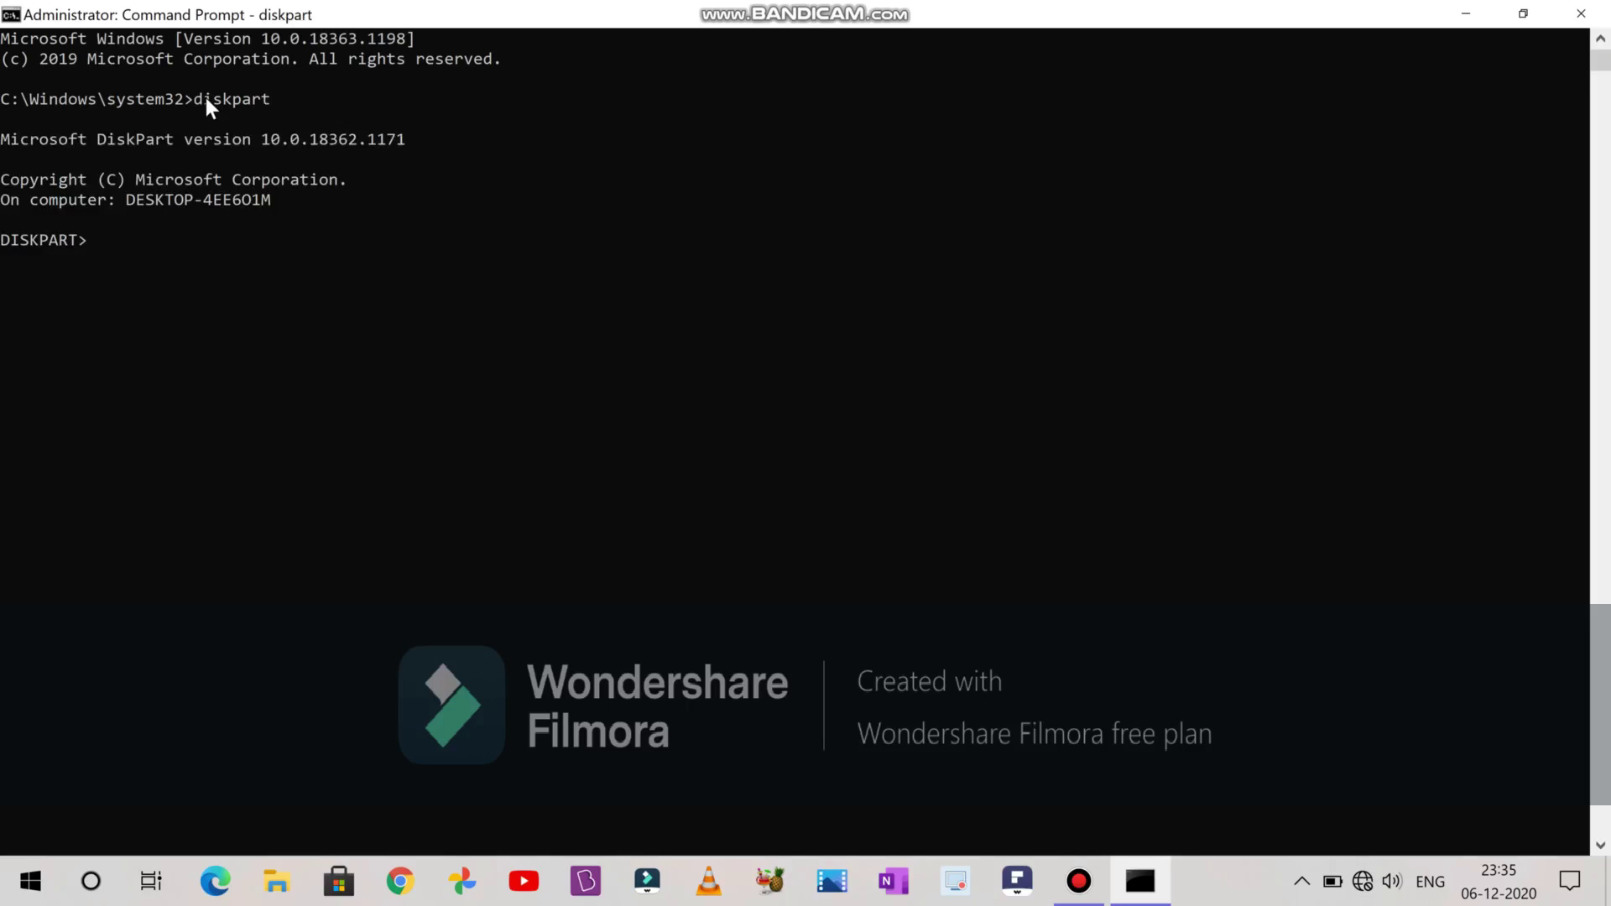
{"action": "type", "text": "list d"}
{"action": "type", "text": "isk"}
{"action": "key", "text": "Return"}
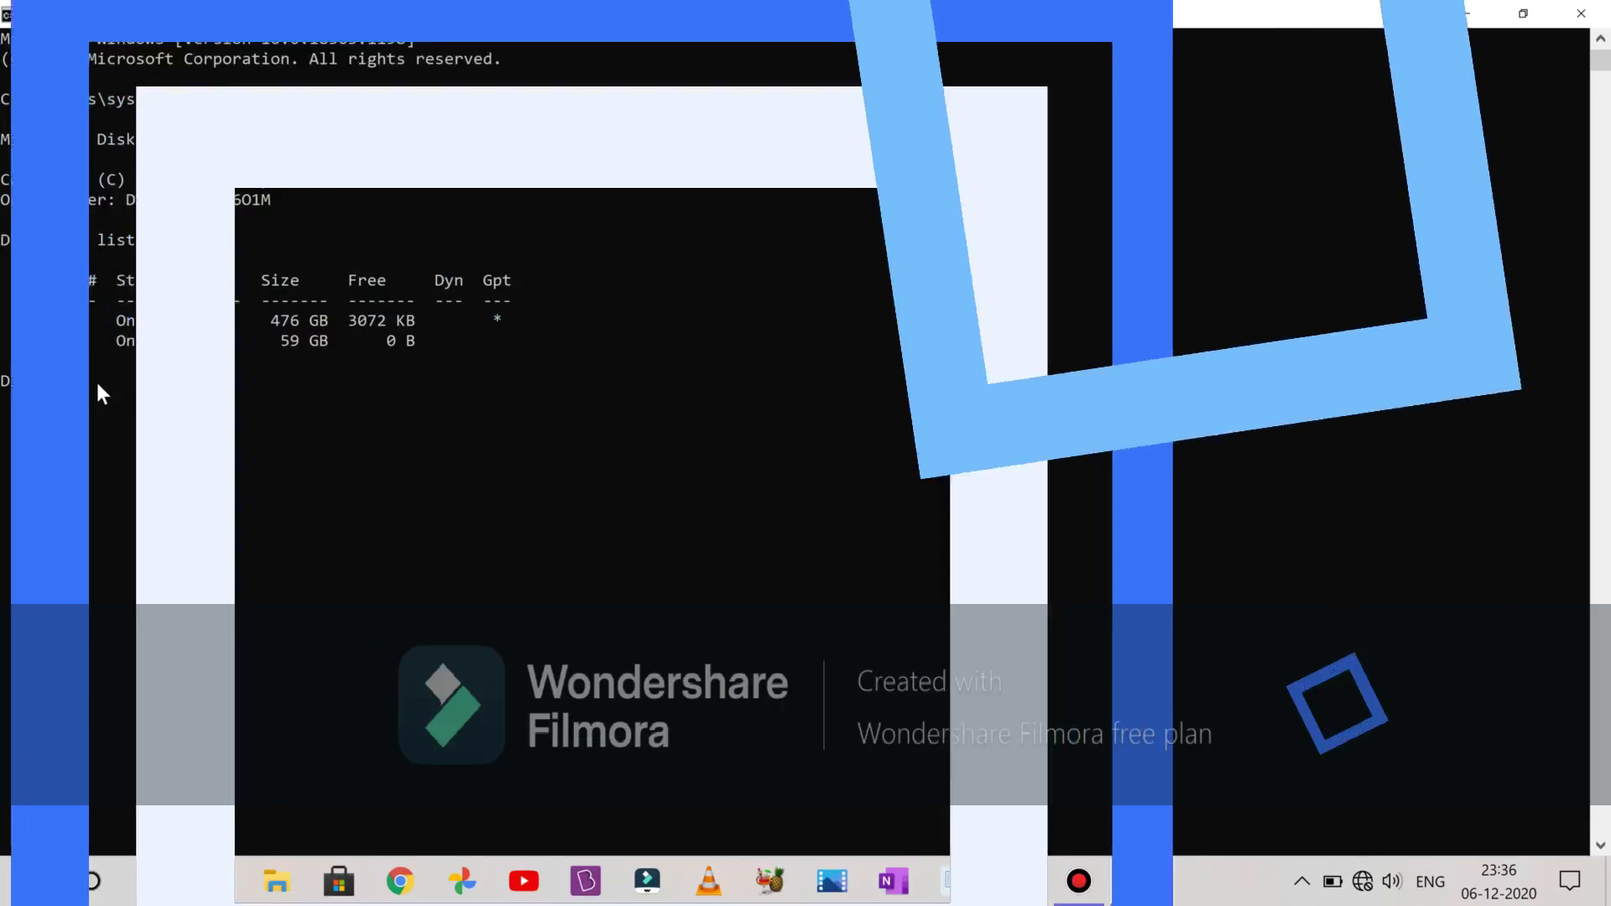
Select disk 1 in DiskPart and clean it
{"action": "left_click", "coordinate": [97, 383]}
{"action": "type", "text": "sele"}
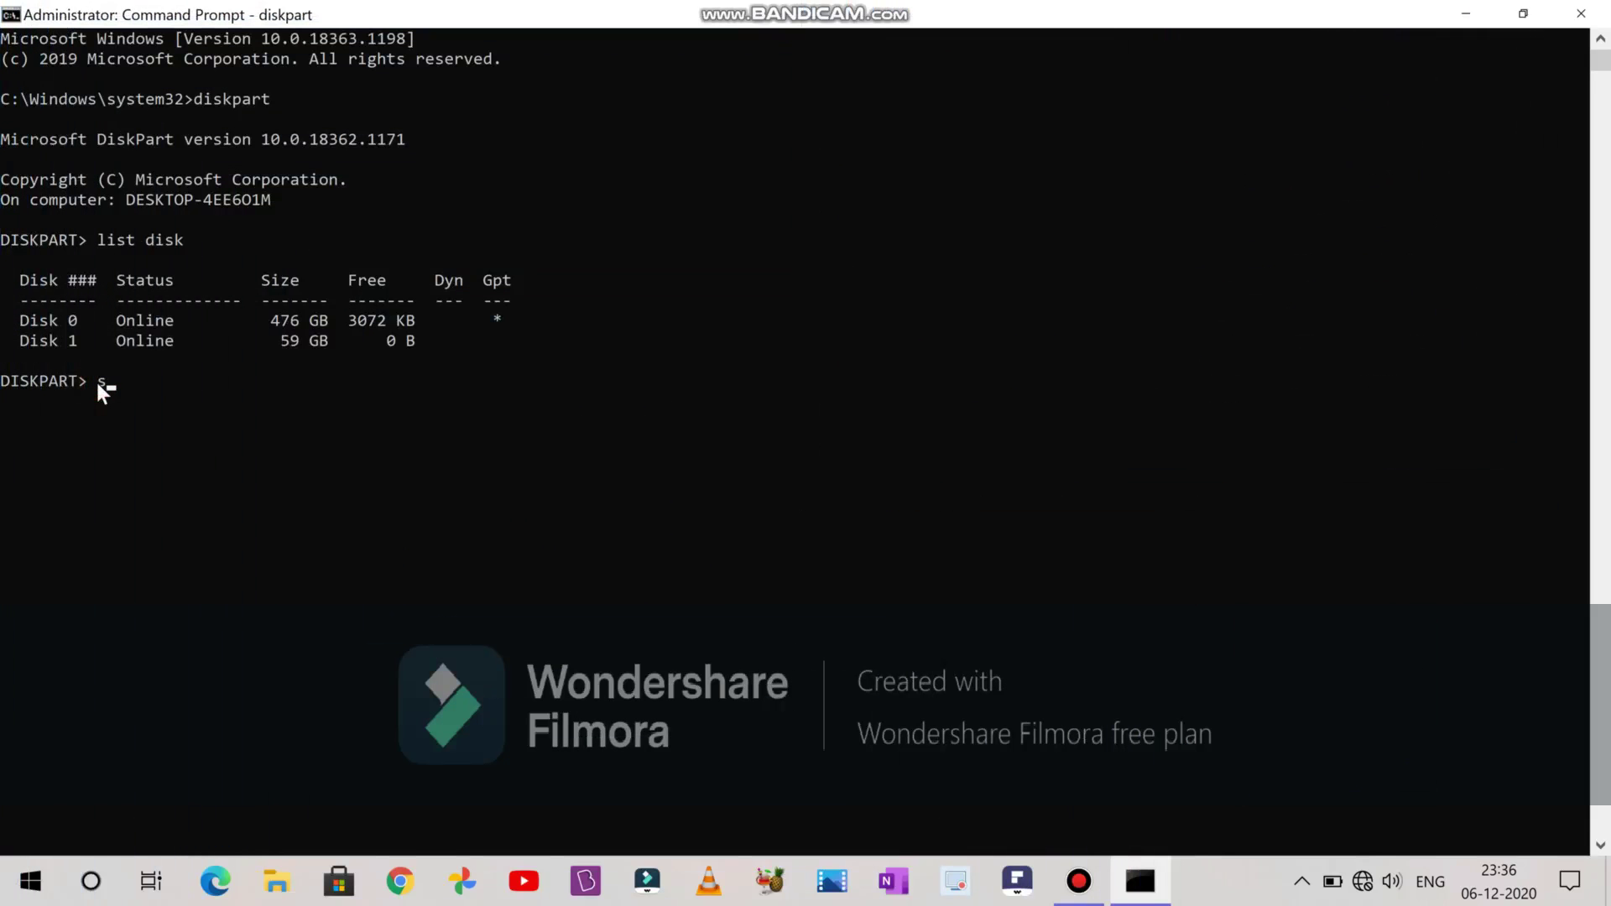
{"action": "type", "text": "ct di"}
{"action": "type", "text": "sk"}
{"action": "type", "text": " 1"}
{"action": "key", "text": "Return"}
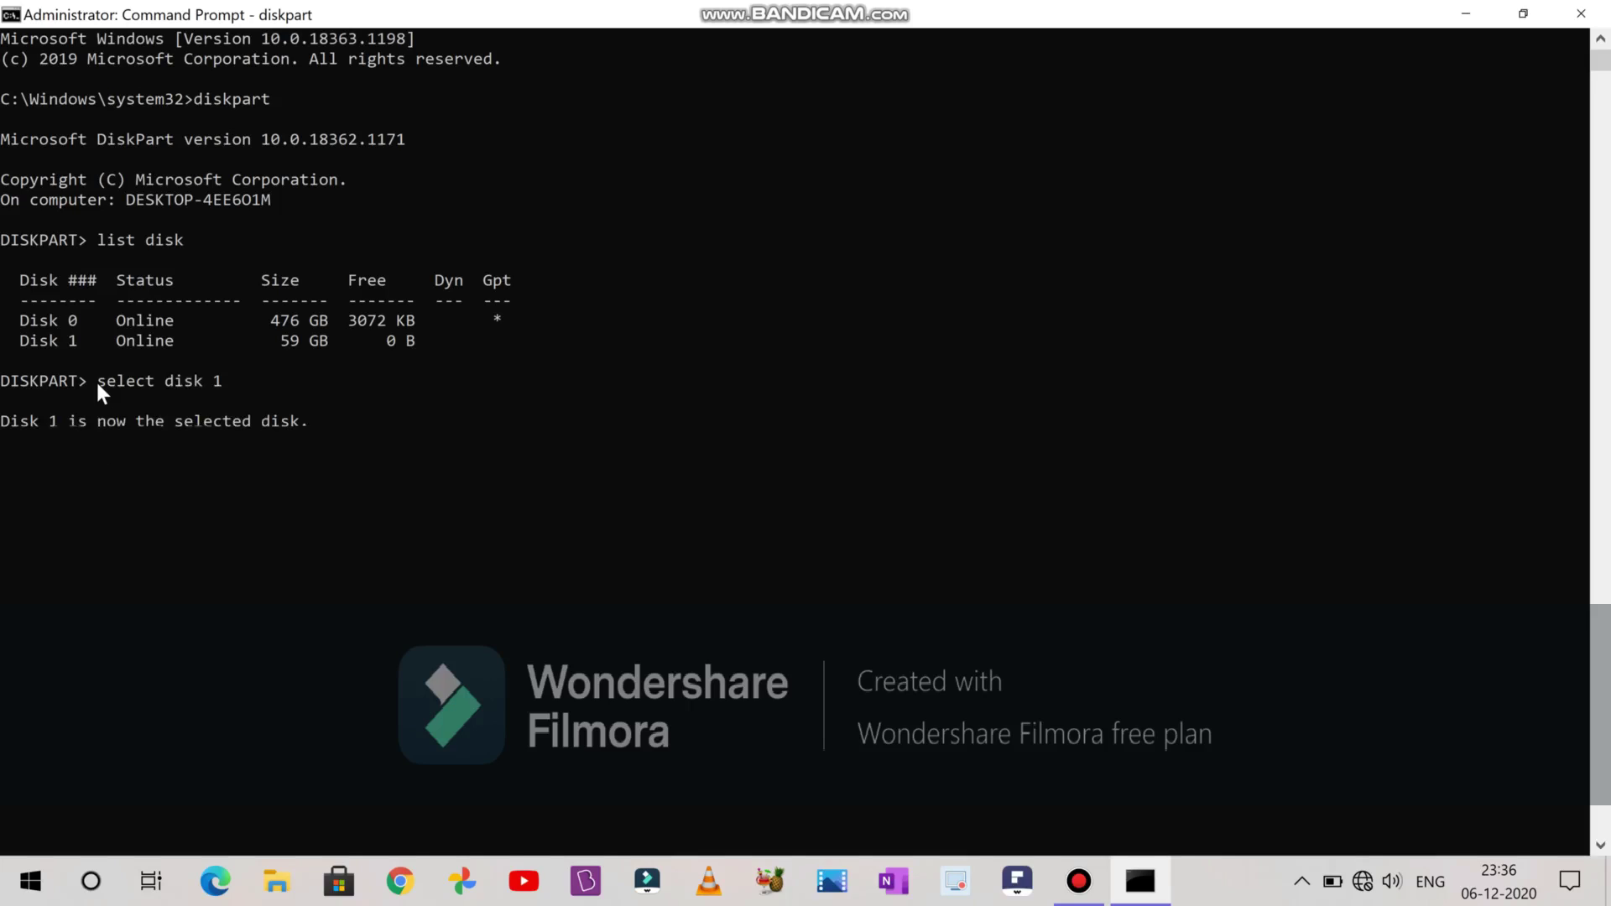
{"action": "type", "text": "cl"}
{"action": "type", "text": "ean"}
{"action": "key", "text": "Return"}
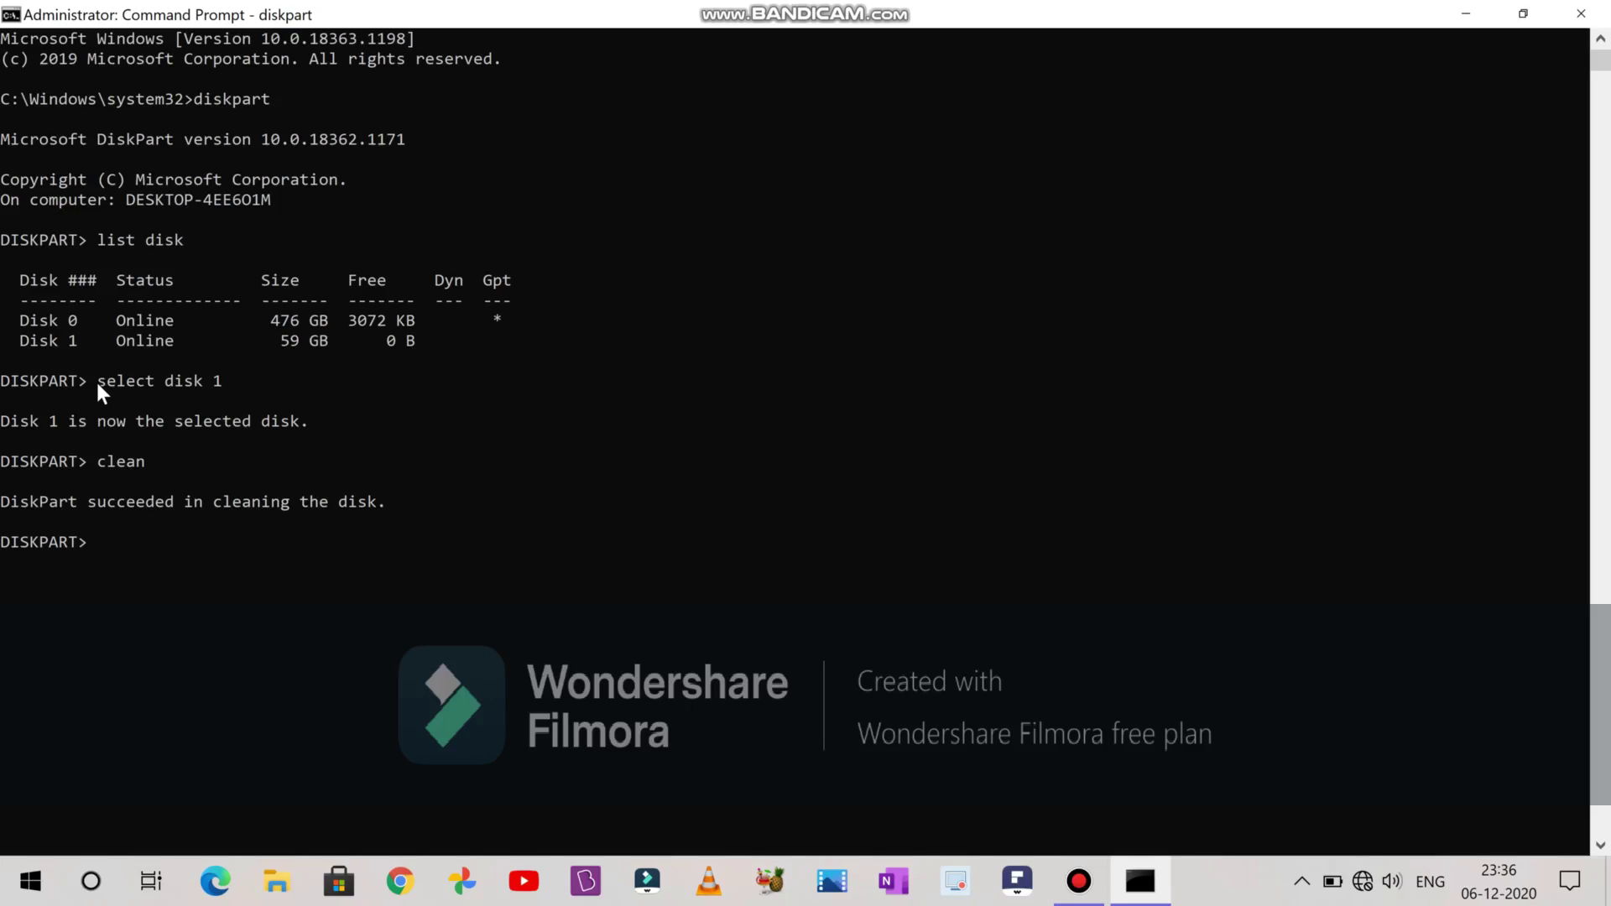
{"action": "type", "text": "c"}
{"action": "type", "text": "reate "}
{"action": "type", "text": "partiti"}
{"action": "type", "text": "on p"}
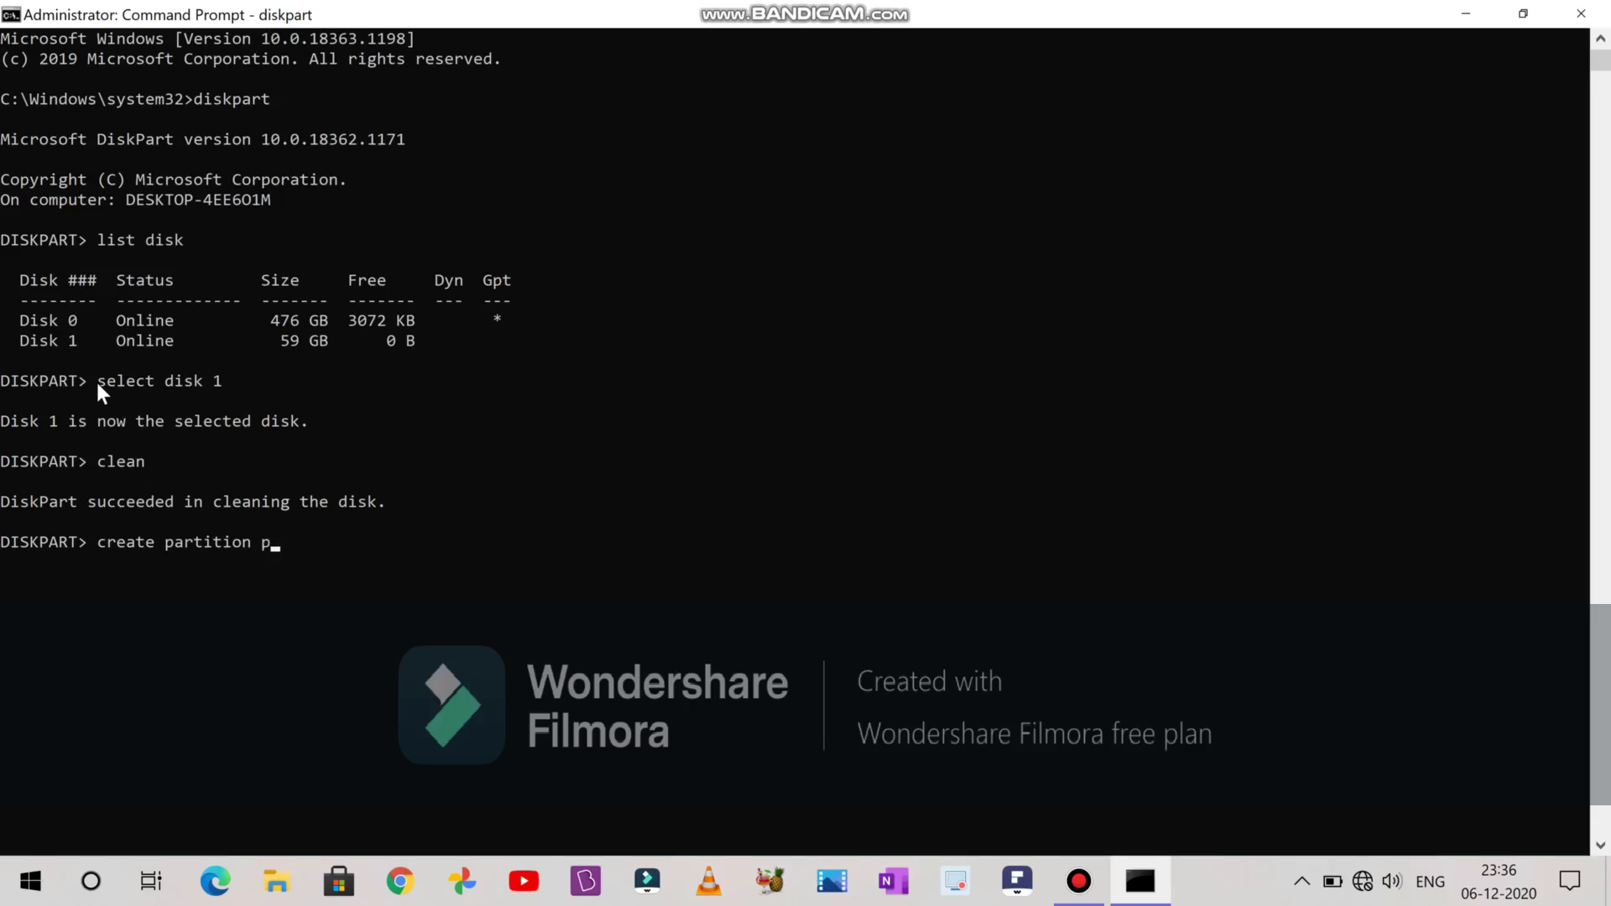
{"action": "type", "text": "rima"}
{"action": "type", "text": "ry"}
Create a primary partition on disk 1 and mark it active
{"action": "key", "text": "Return"}
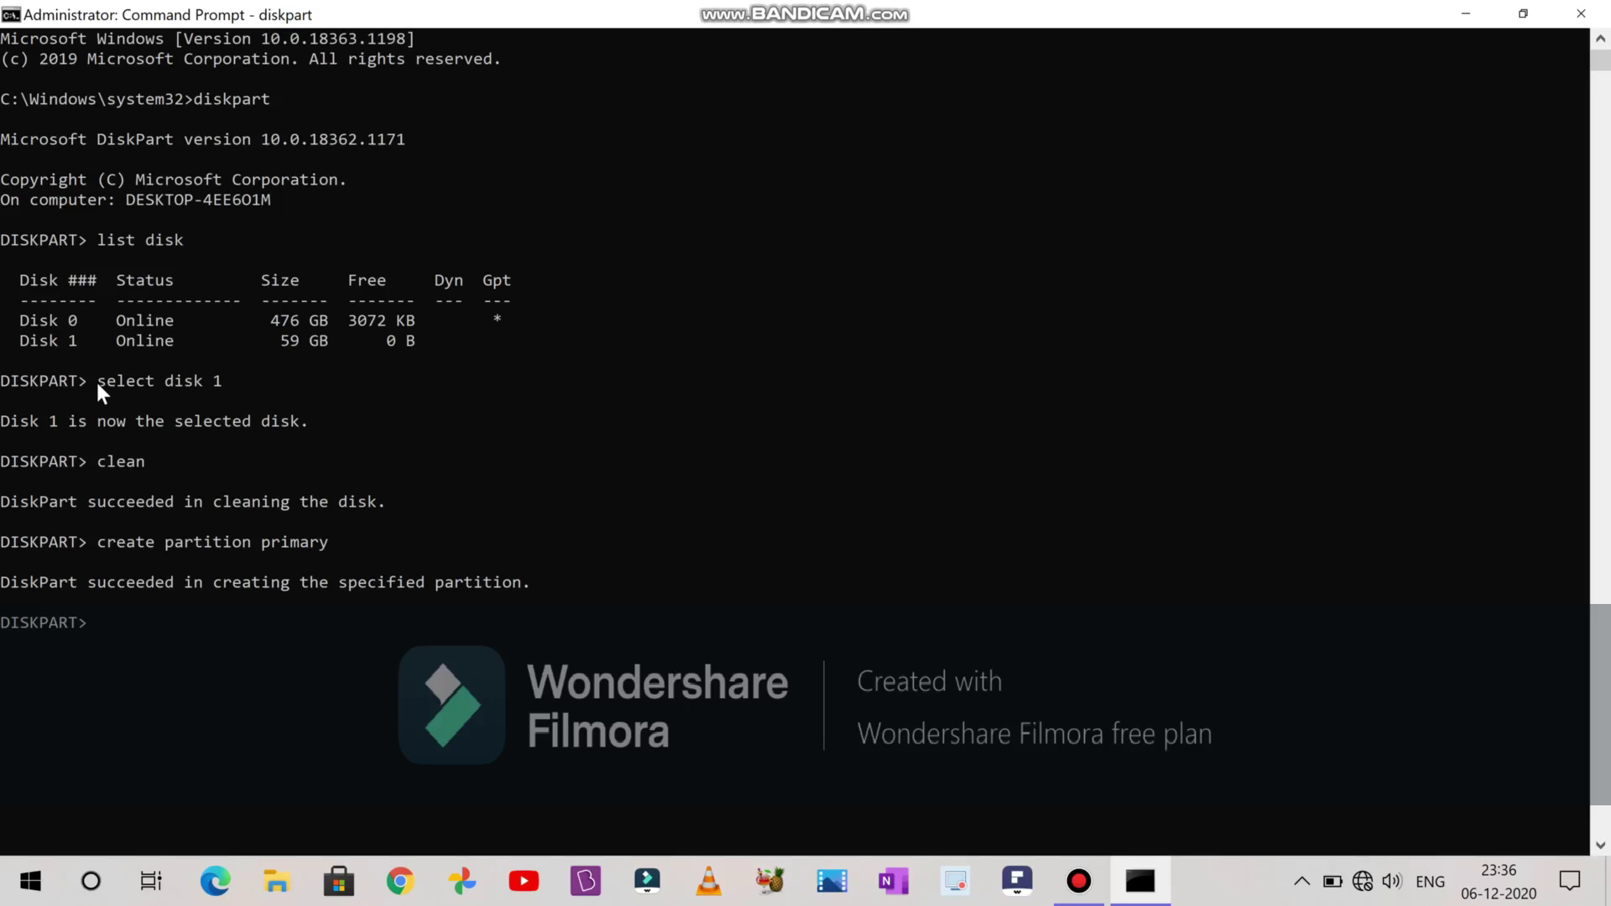
{"action": "type", "text": "av"}
{"action": "key", "text": "BackSpace"}
{"action": "type", "text": "ct"}
{"action": "type", "text": "ive"}
{"action": "key", "text": "Return"}
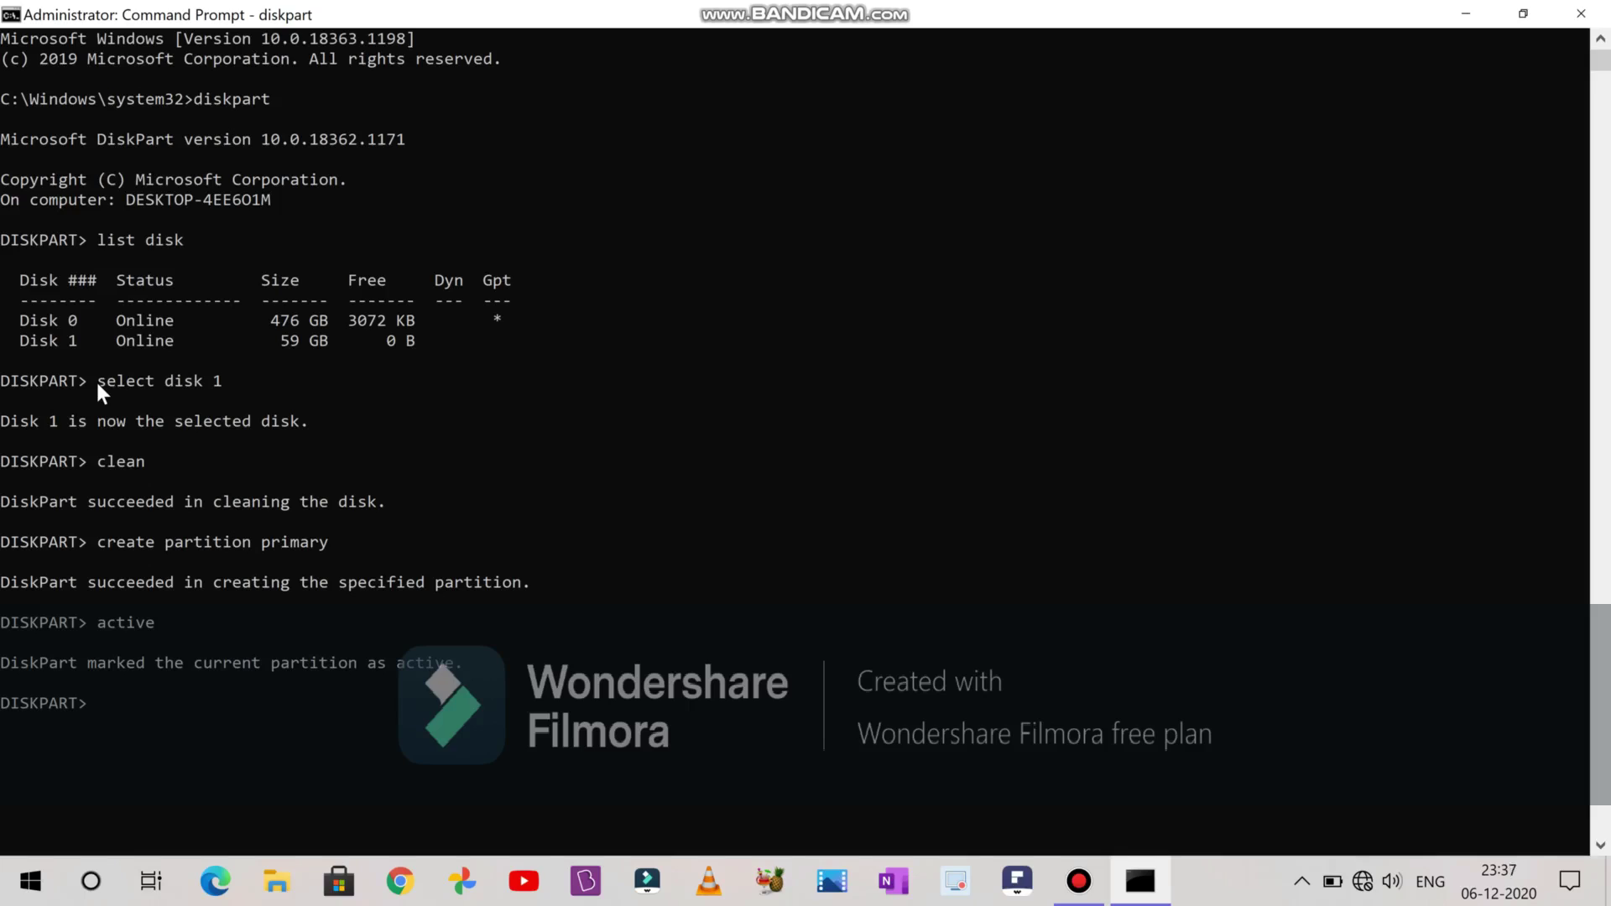
{"action": "type", "text": "forma"}
{"action": "type", "text": "t ="}
{"action": "type", "text": "f"}
{"action": "type", "text": "s"}
Erase the mistyped format option, leaving 'format fa' unrun at the DISKPART> prompt
{"action": "key", "text": "BackSpace"}
{"action": "key", "text": "BackSpace"}
{"action": "key", "text": "BackSpace"}
{"action": "key", "text": "BackSpace"}
{"action": "type", "text": "fa"}
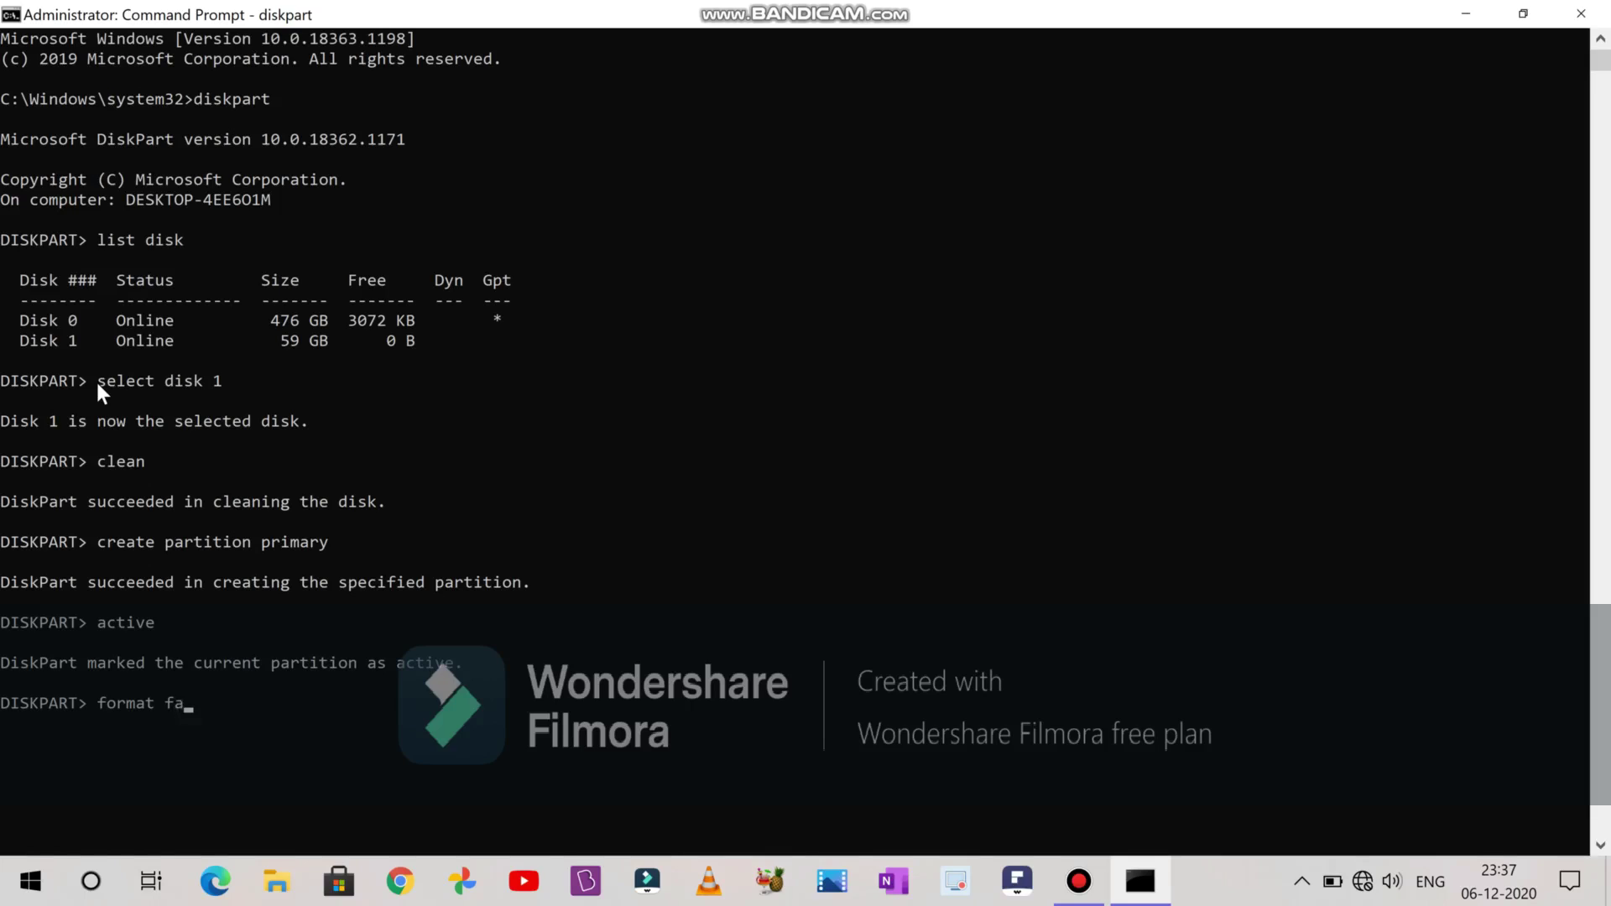